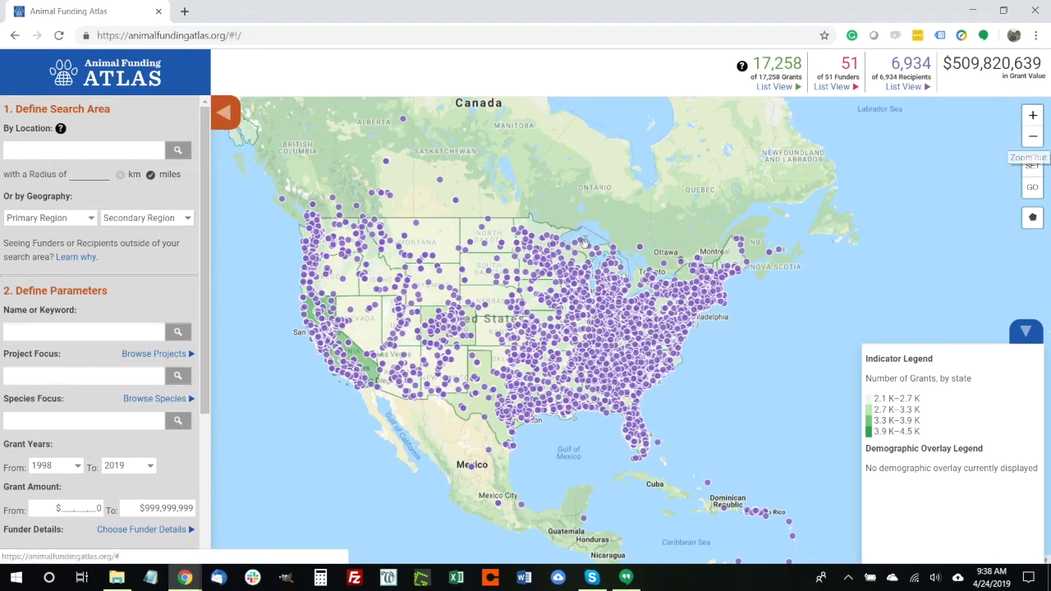
{"action": "left_click_drag", "start_coordinate": [563, 160], "coordinate": [600, 157]}
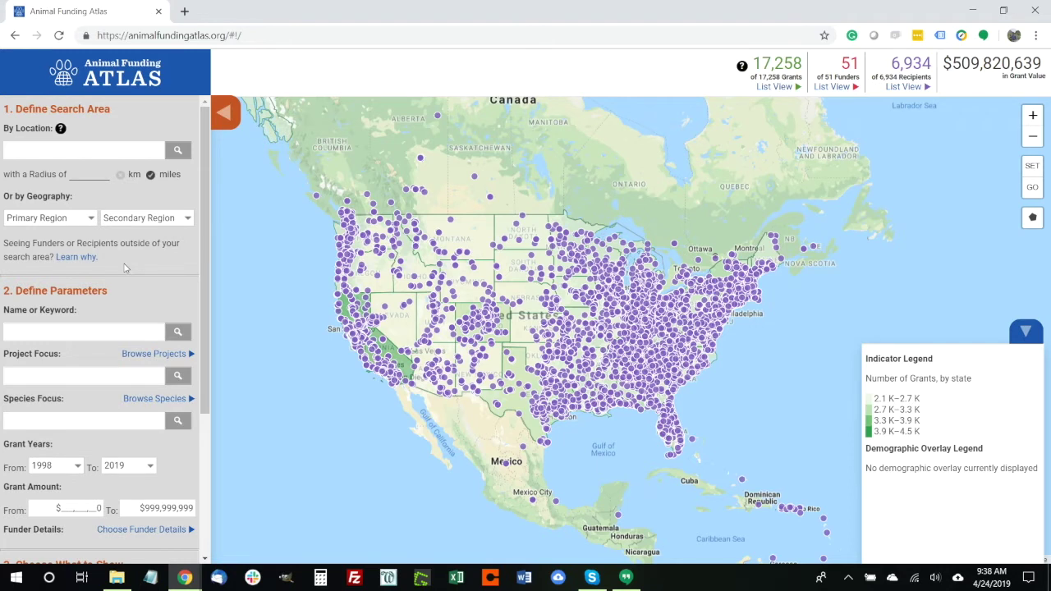
{"action": "scroll", "coordinate": [124, 268], "scroll_direction": "down", "scroll_amount": 3}
{"action": "scroll", "coordinate": [126, 262], "scroll_direction": "up", "scroll_amount": 3}
{"action": "scroll", "coordinate": [125, 262], "scroll_direction": "down", "scroll_amount": 1}
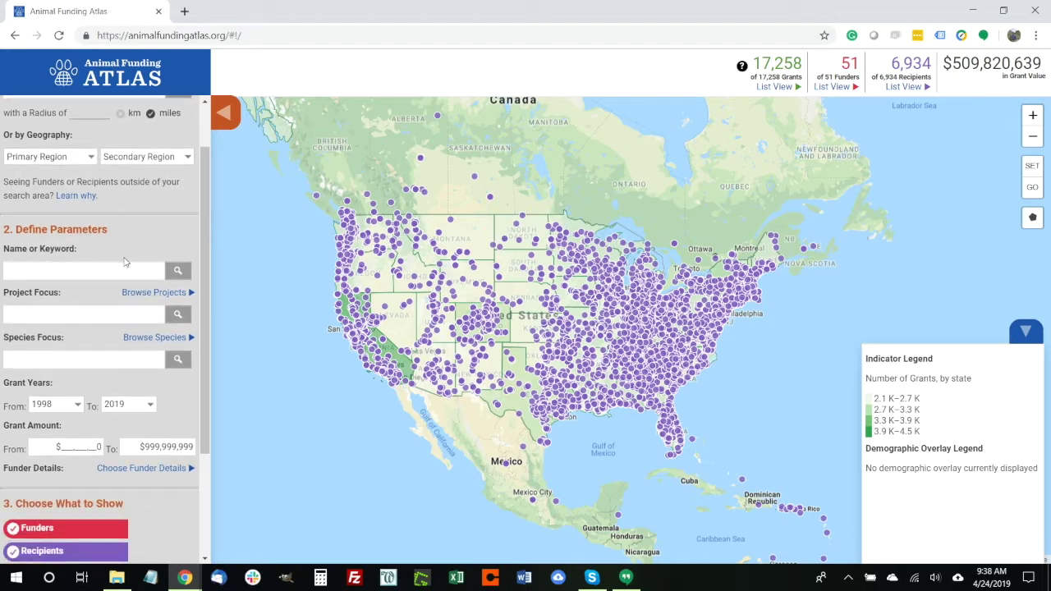
{"action": "scroll", "coordinate": [125, 262], "scroll_direction": "down", "scroll_amount": 2}
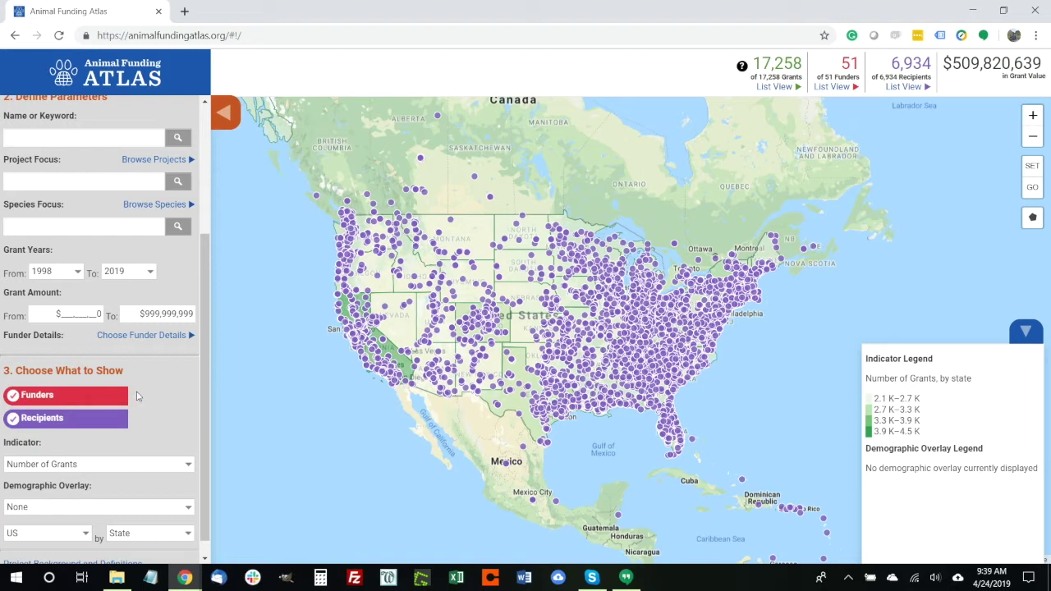
{"action": "scroll", "coordinate": [137, 396], "scroll_direction": "up", "scroll_amount": 3}
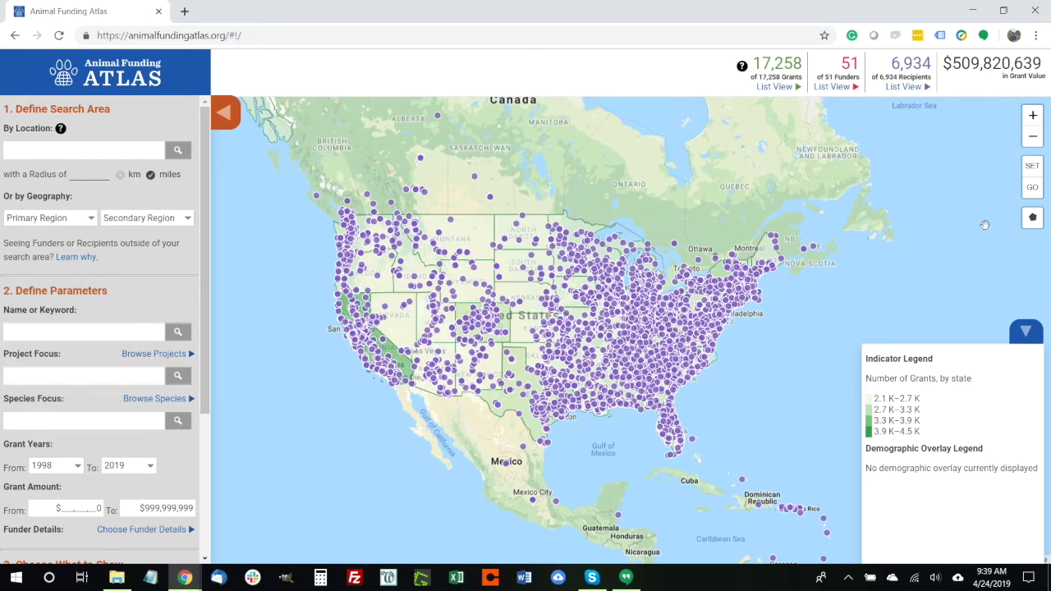
- View the list of all grants and the details of the 2001 California Veterinary Medicine Association grant, and close both
{"action": "left_click", "coordinate": [786, 88]}
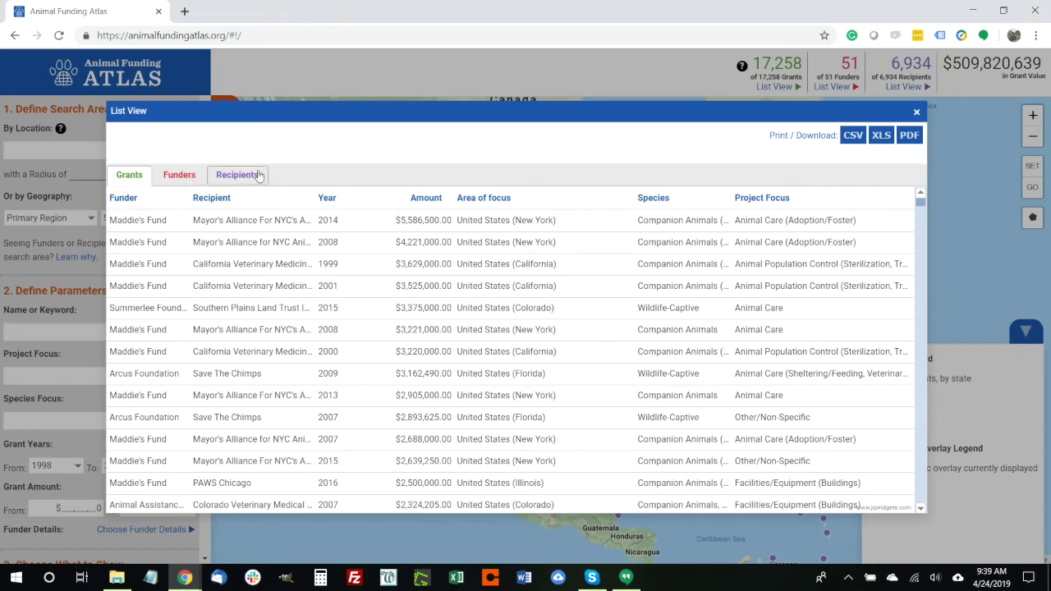
{"action": "left_click", "coordinate": [265, 285]}
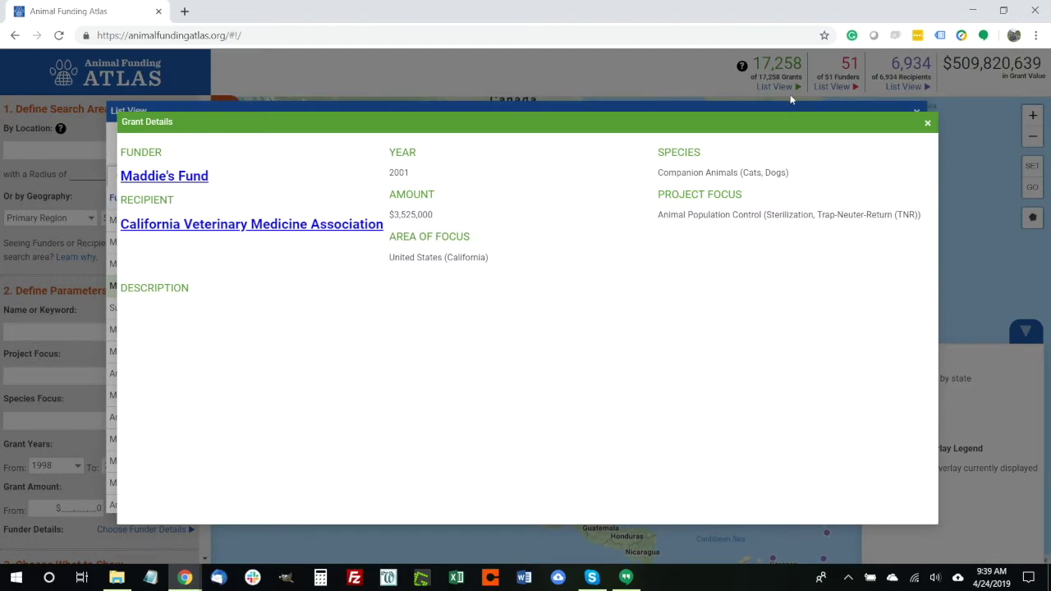
{"action": "key", "text": "Escape"}
{"action": "key", "text": "Escape"}
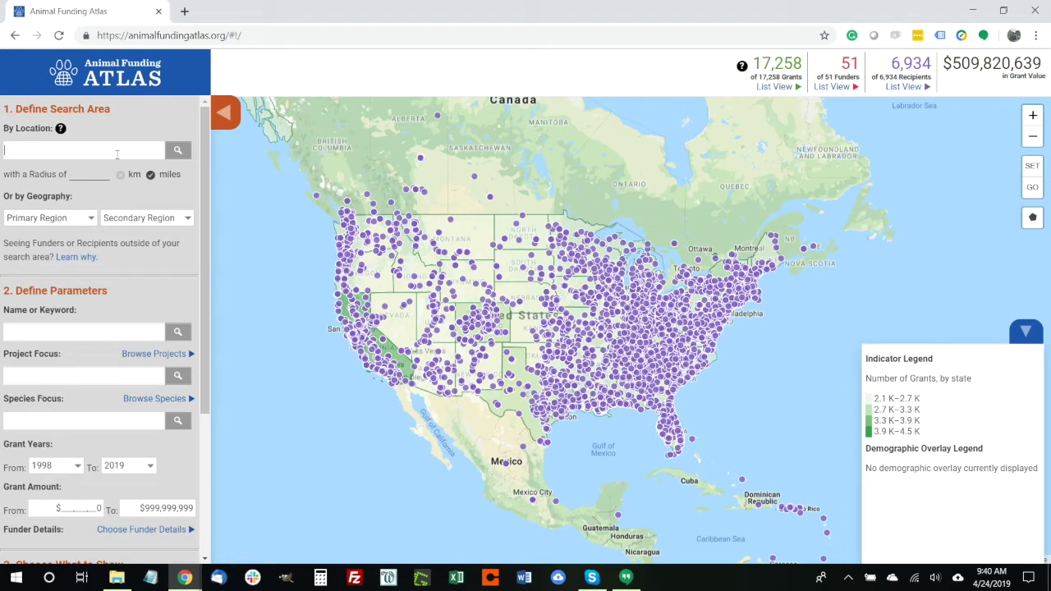
- Limit the search area to a 300-mile radius around location 32301
{"action": "type", "text": "32301"}
{"action": "left_click", "coordinate": [91, 176]}
{"action": "type", "text": "300"}
{"action": "key", "text": "Return"}
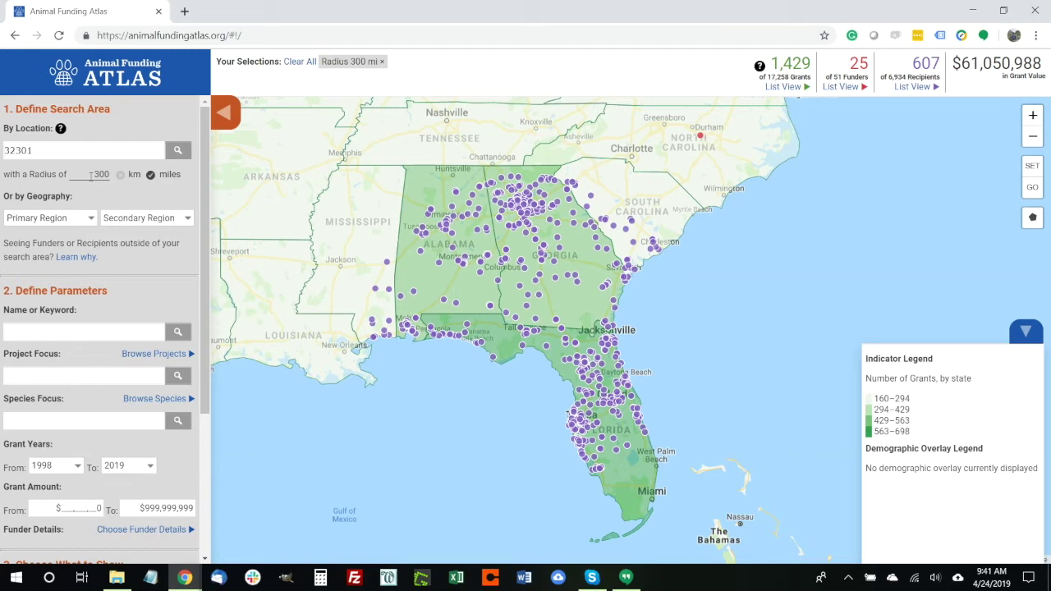
{"action": "left_click", "coordinate": [41, 220]}
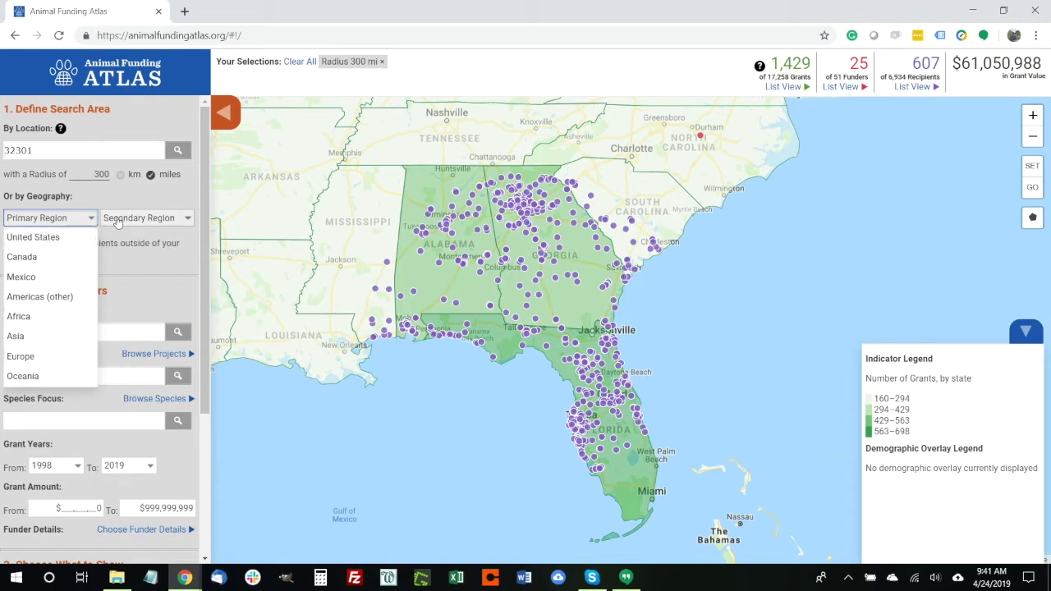
{"action": "left_click", "coordinate": [140, 207]}
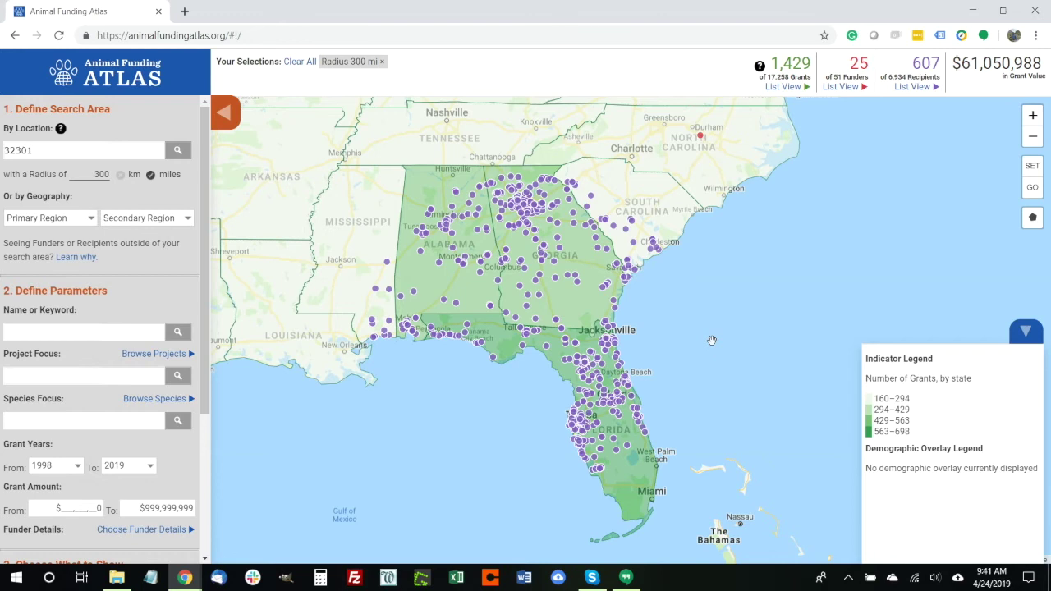
- Draw a closed five-point free-form search area around the Florida Panhandle on the map
{"action": "scroll", "coordinate": [711, 340], "scroll_direction": "up", "scroll_amount": 2}
{"action": "left_click_drag", "start_coordinate": [244, 480], "coordinate": [568, 426]}
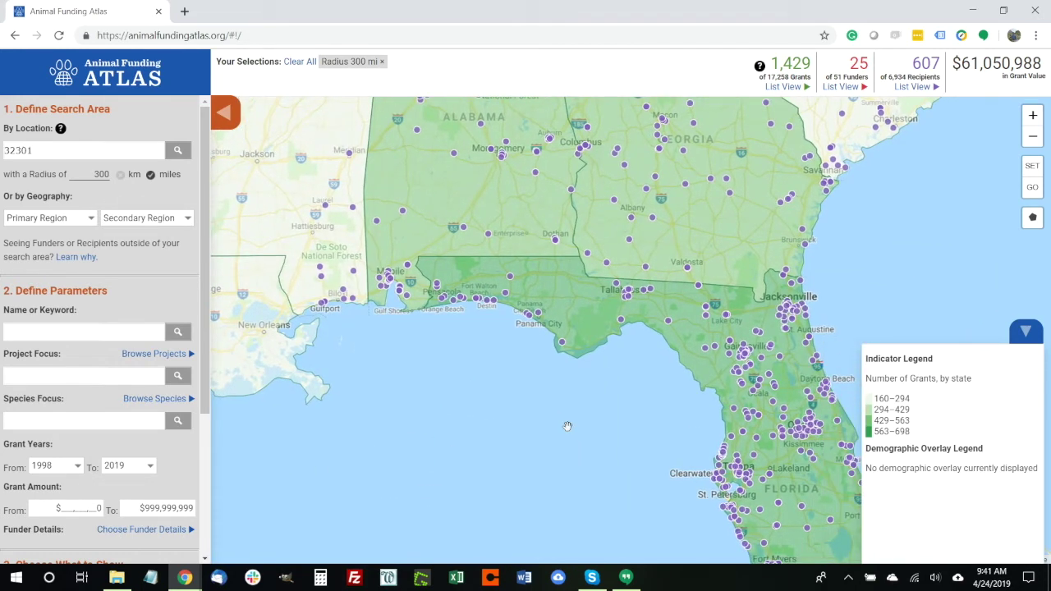
{"action": "left_click", "coordinate": [1034, 219]}
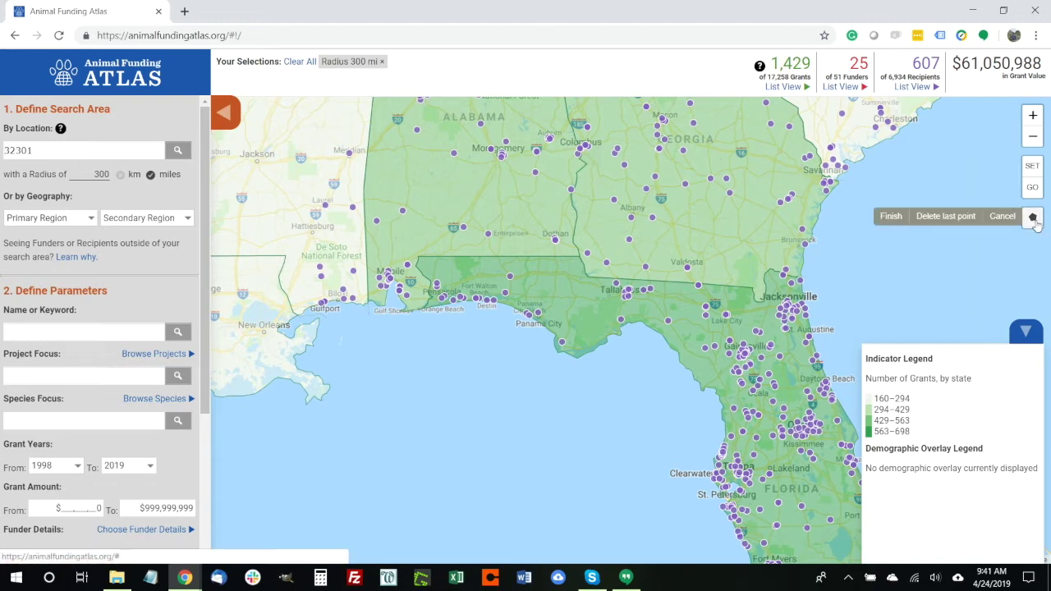
{"action": "left_click", "coordinate": [400, 239]}
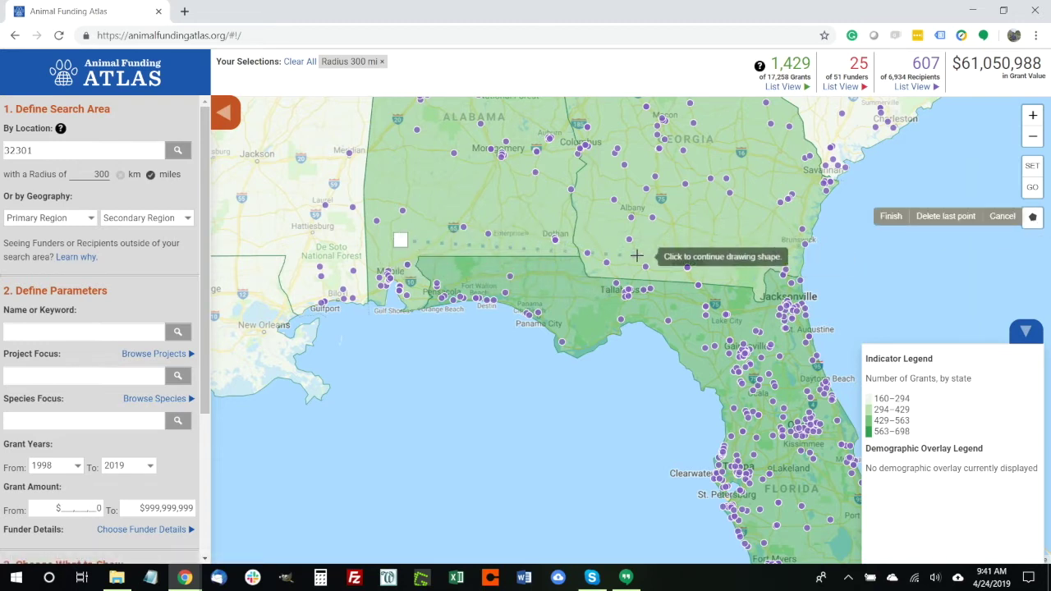
{"action": "left_click", "coordinate": [634, 255]}
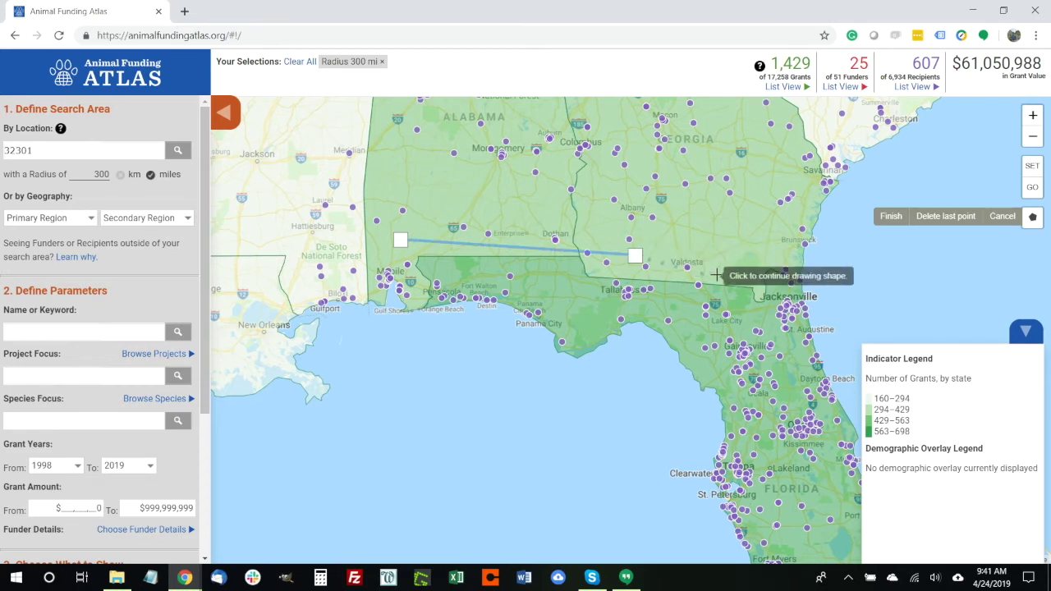
{"action": "left_click", "coordinate": [733, 277]}
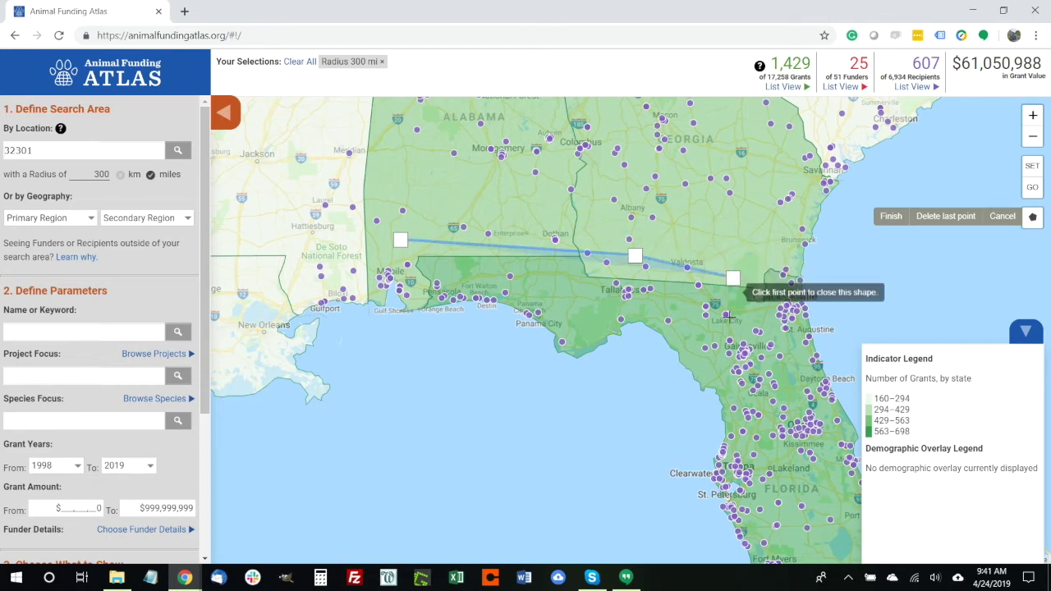
{"action": "left_click", "coordinate": [692, 410]}
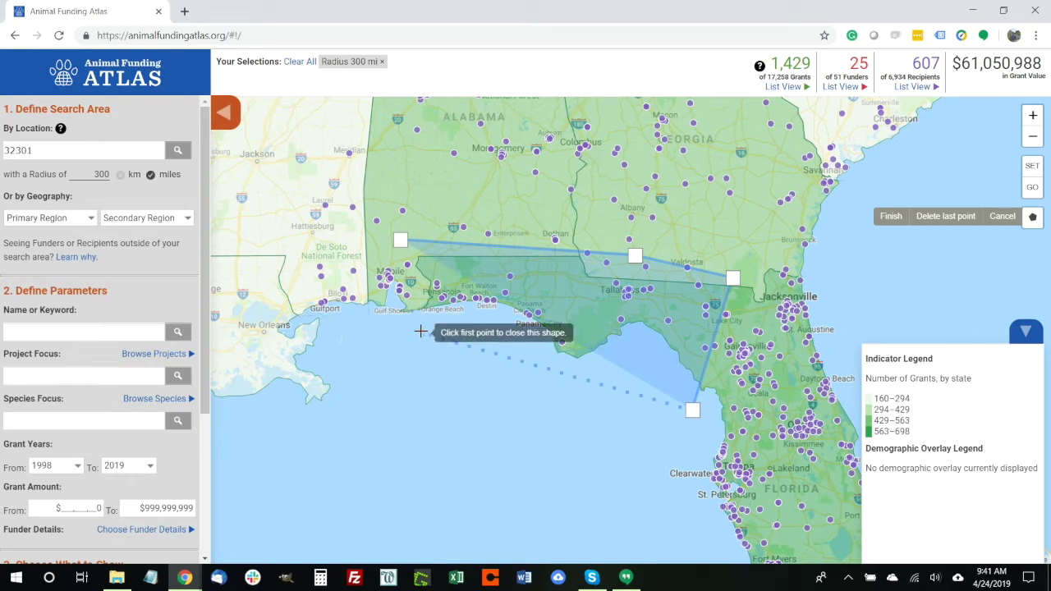
{"action": "left_click", "coordinate": [422, 331]}
{"action": "left_click", "coordinate": [400, 240]}
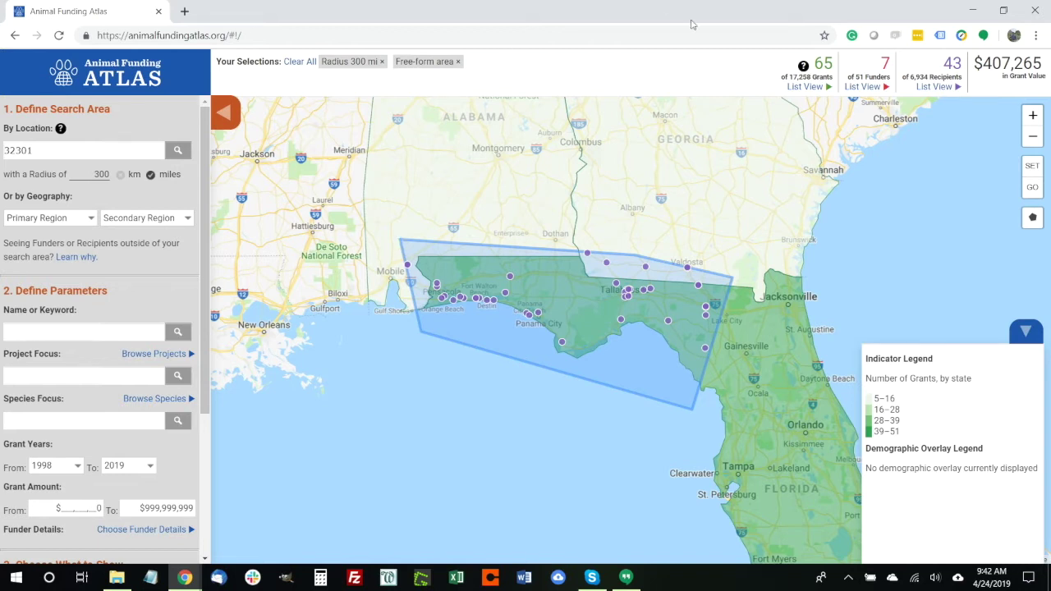
- View the lists of grants and recipients for the selected search area, and close the list
{"action": "left_click", "coordinate": [818, 87]}
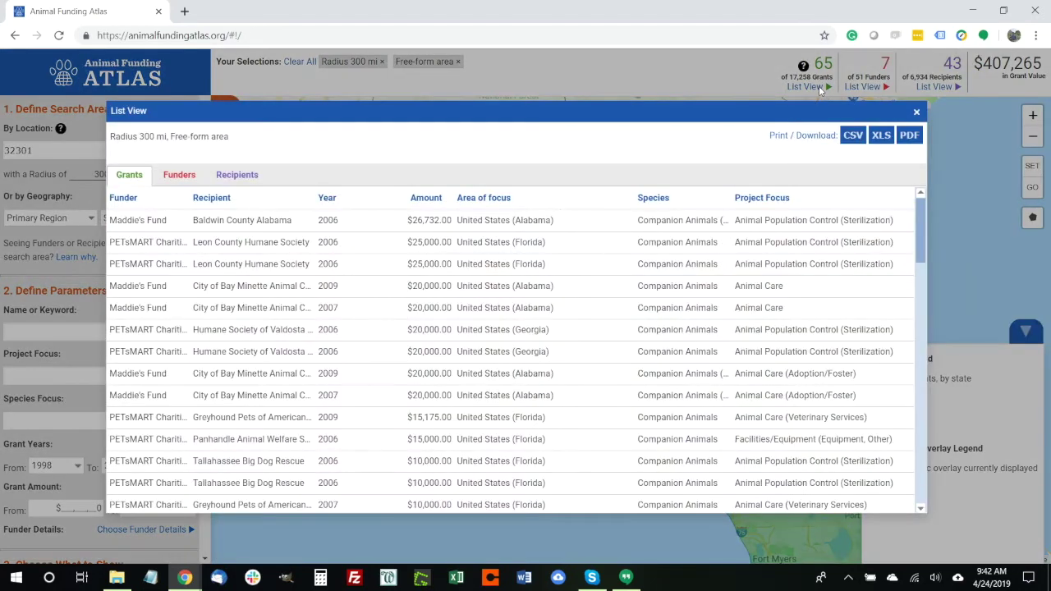
{"action": "left_click", "coordinate": [237, 177]}
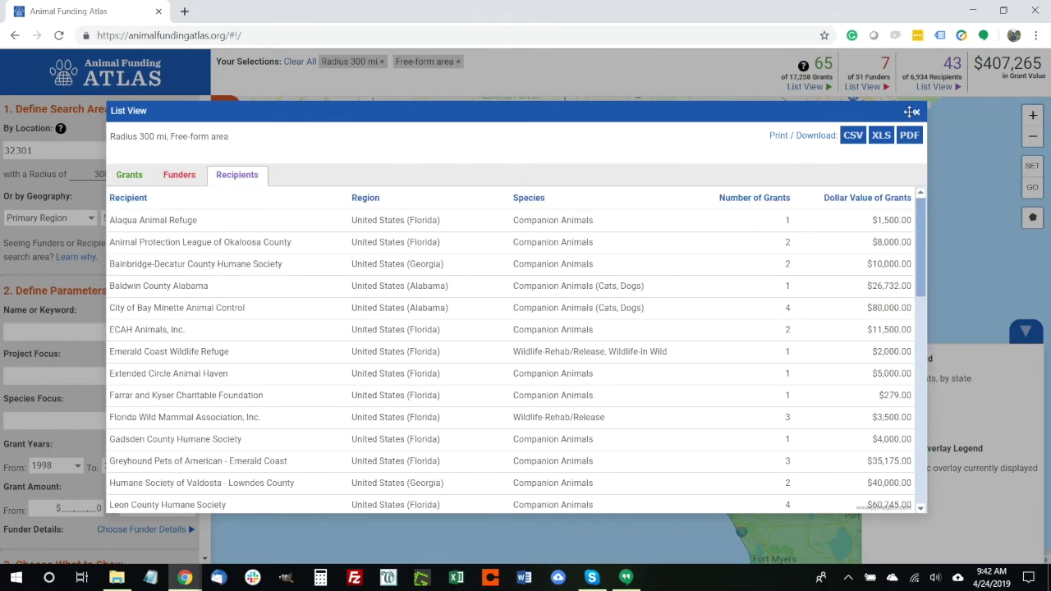
{"action": "left_click", "coordinate": [916, 110]}
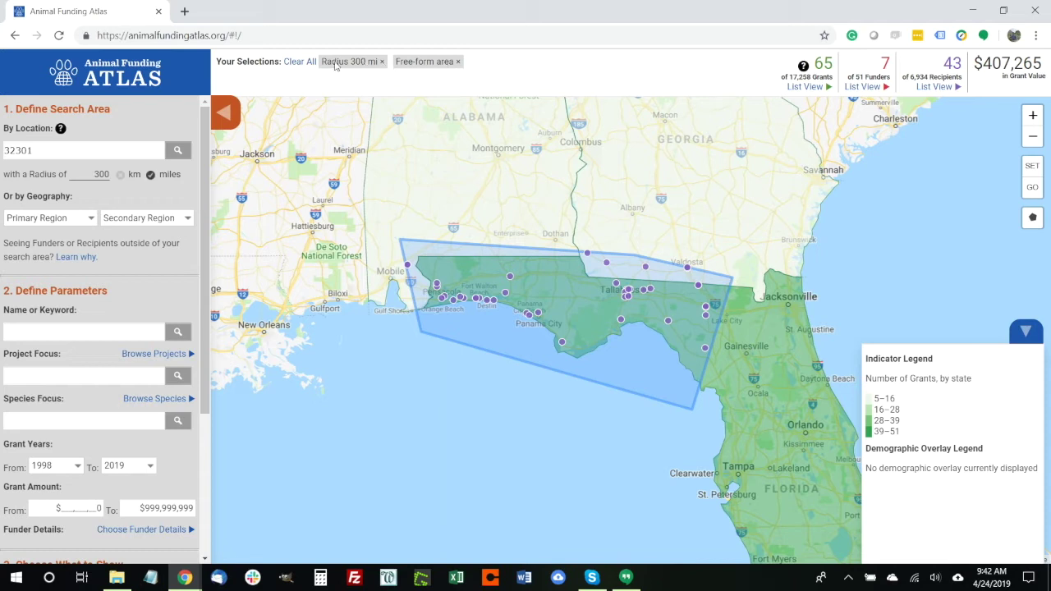
- Clear all search selections to return to the full nationwide set of grants
{"action": "left_click", "coordinate": [300, 62]}
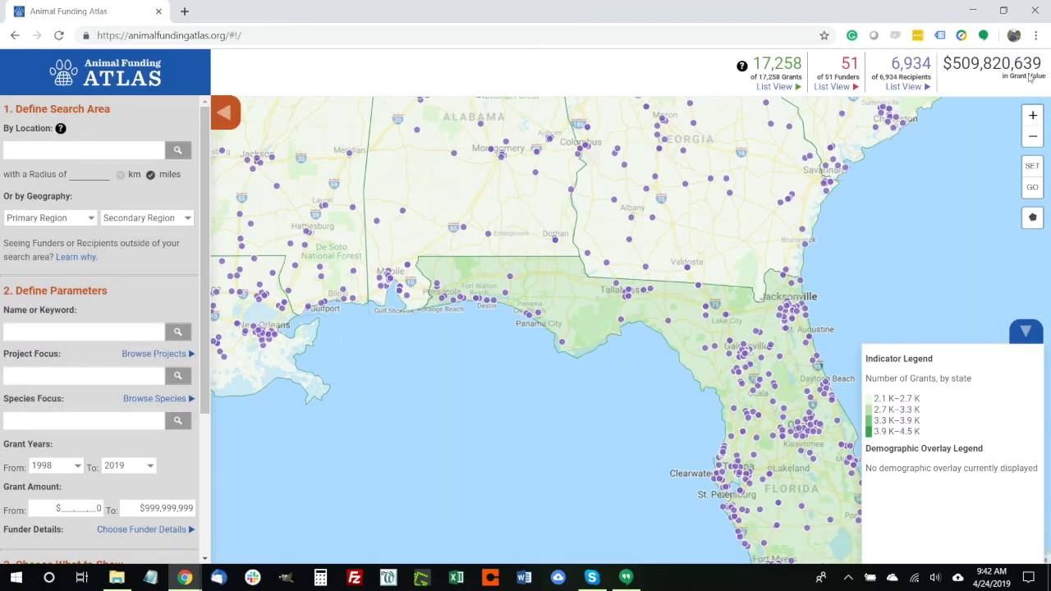
{"action": "left_click", "coordinate": [1032, 141]}
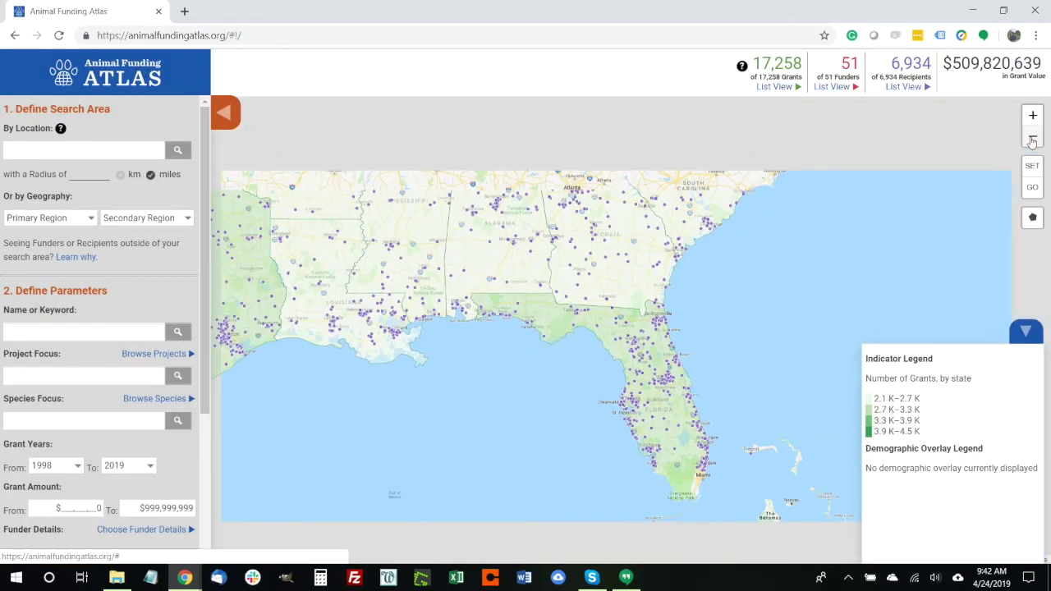
{"action": "left_click", "coordinate": [1032, 141]}
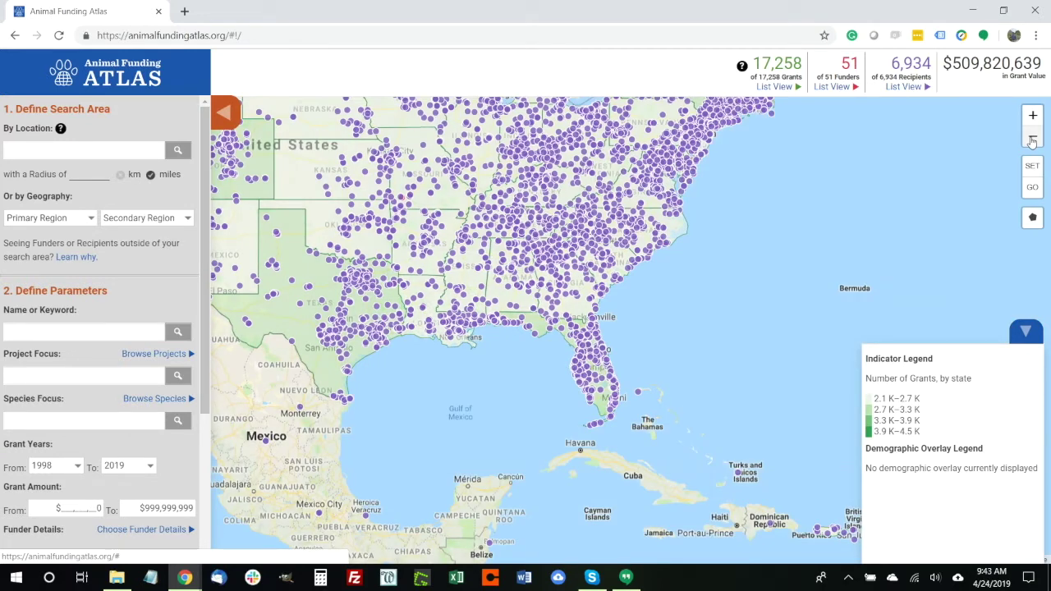
{"action": "left_click", "coordinate": [1032, 142]}
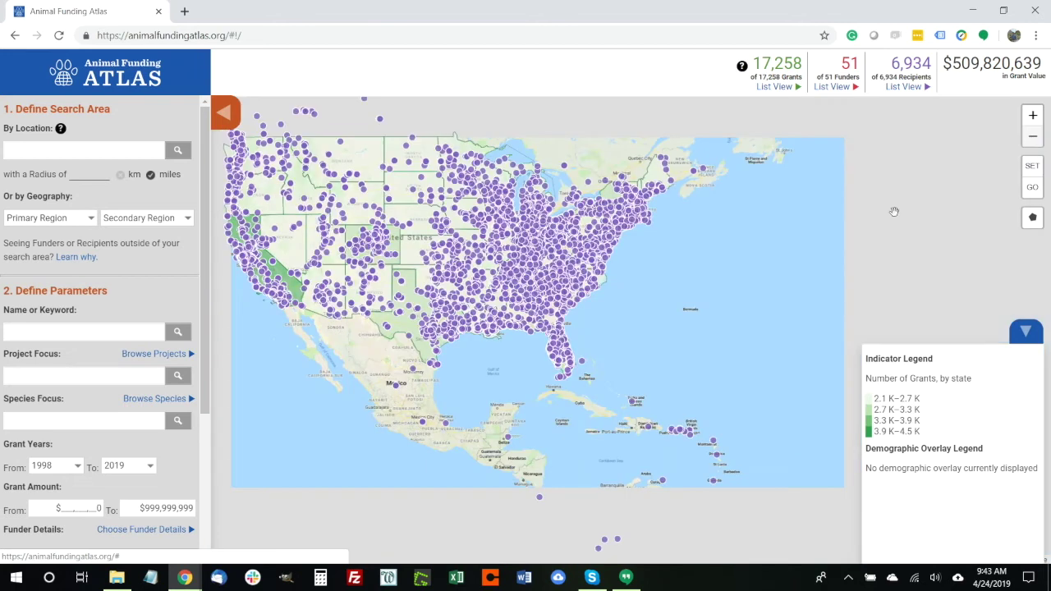
{"action": "left_click_drag", "start_coordinate": [791, 293], "coordinate": [845, 338]}
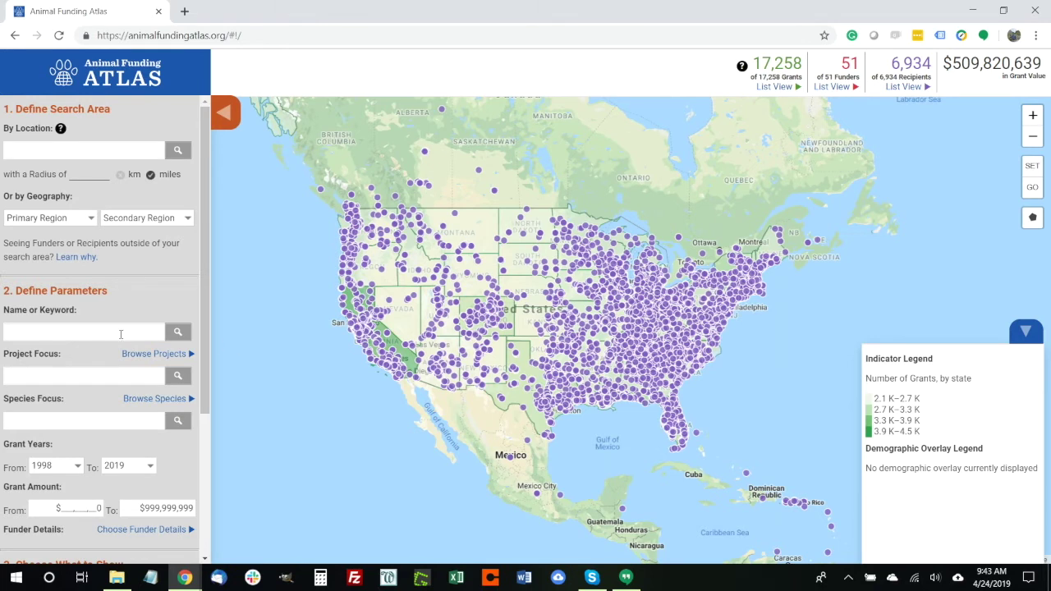
- Filter the grants by the name or keyword "summerlee"
{"action": "left_click", "coordinate": [121, 333]}
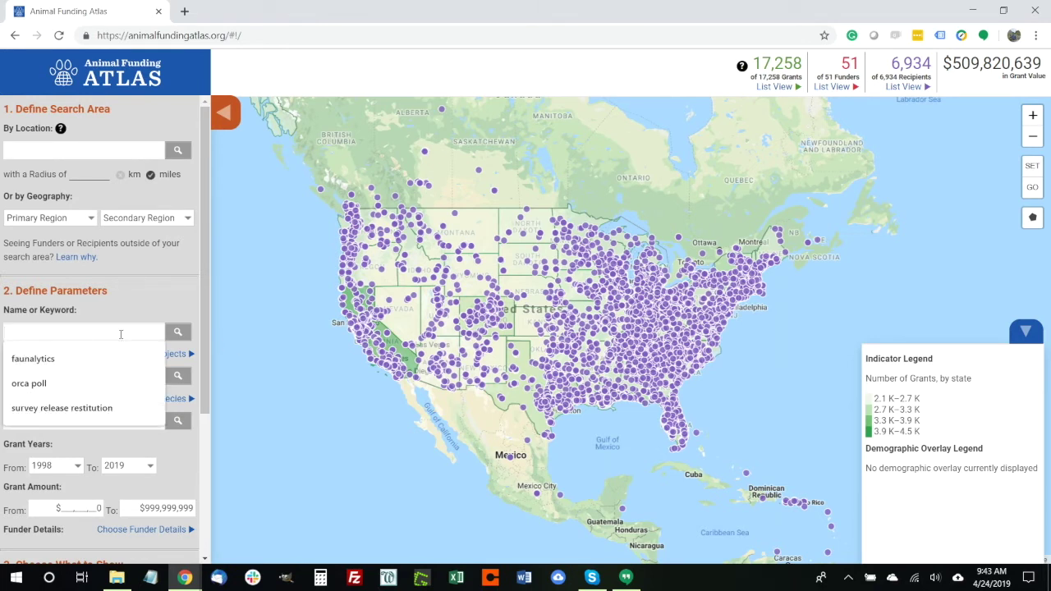
{"action": "type", "text": "summerlee"}
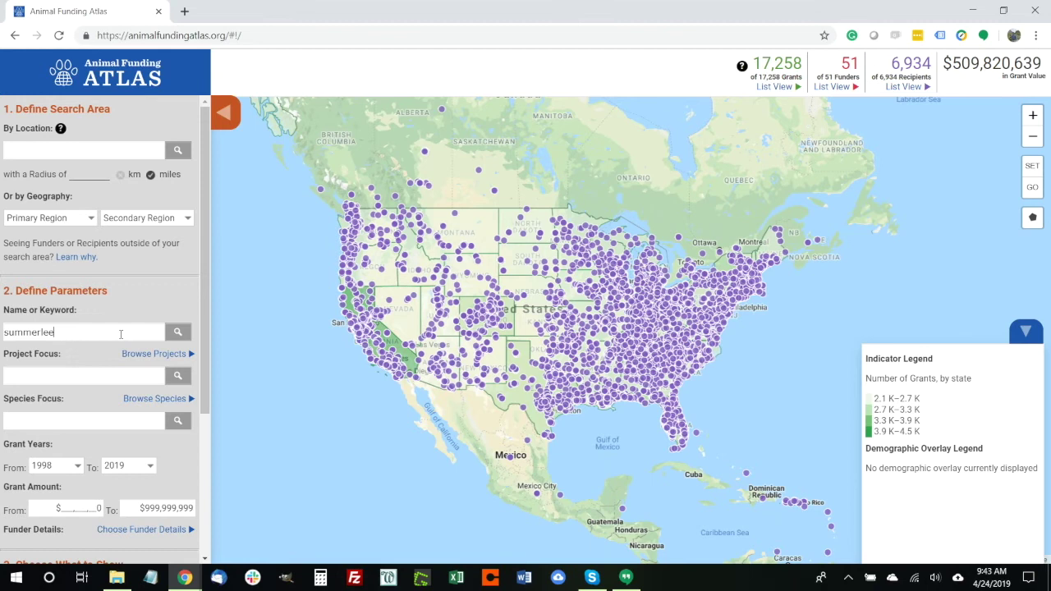
{"action": "key", "text": "Return"}
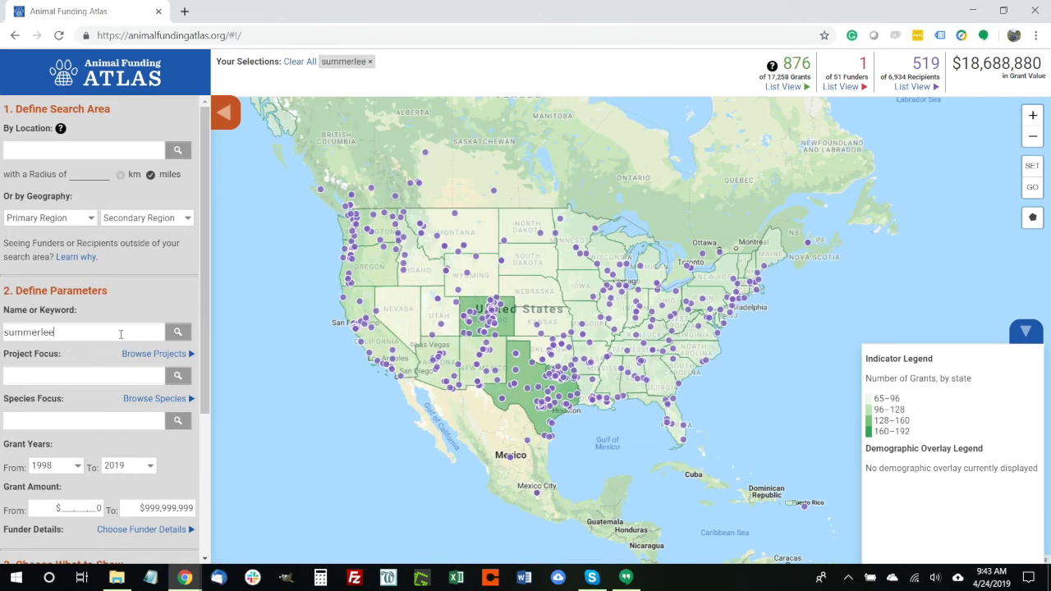
- Hide the recipients on the map to view only the funders, and show the recipients again
{"action": "scroll", "coordinate": [121, 335], "scroll_direction": "down", "scroll_amount": 3}
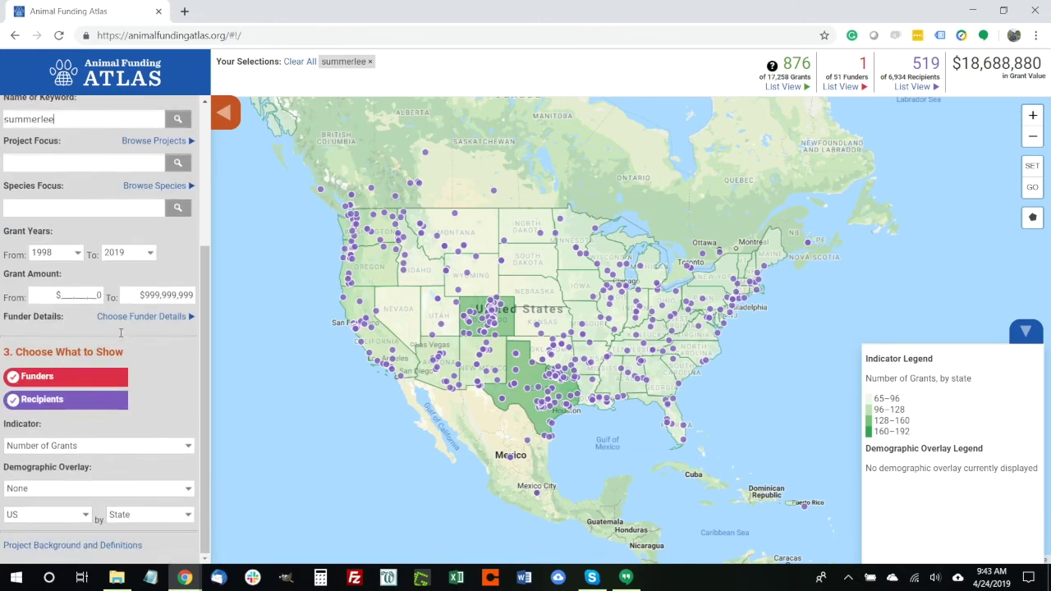
{"action": "left_click", "coordinate": [14, 400]}
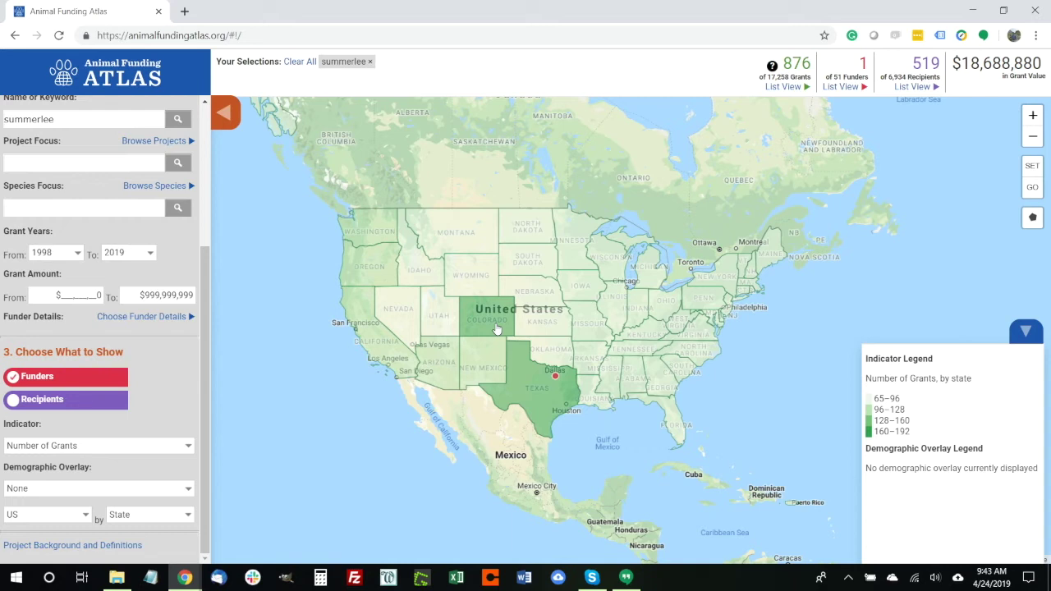
{"action": "left_click", "coordinate": [12, 402]}
- Replace the keyword filter with "rez" and check which organization the recipient marker in Washington represents
{"action": "scroll", "coordinate": [72, 323], "scroll_direction": "up", "scroll_amount": 2}
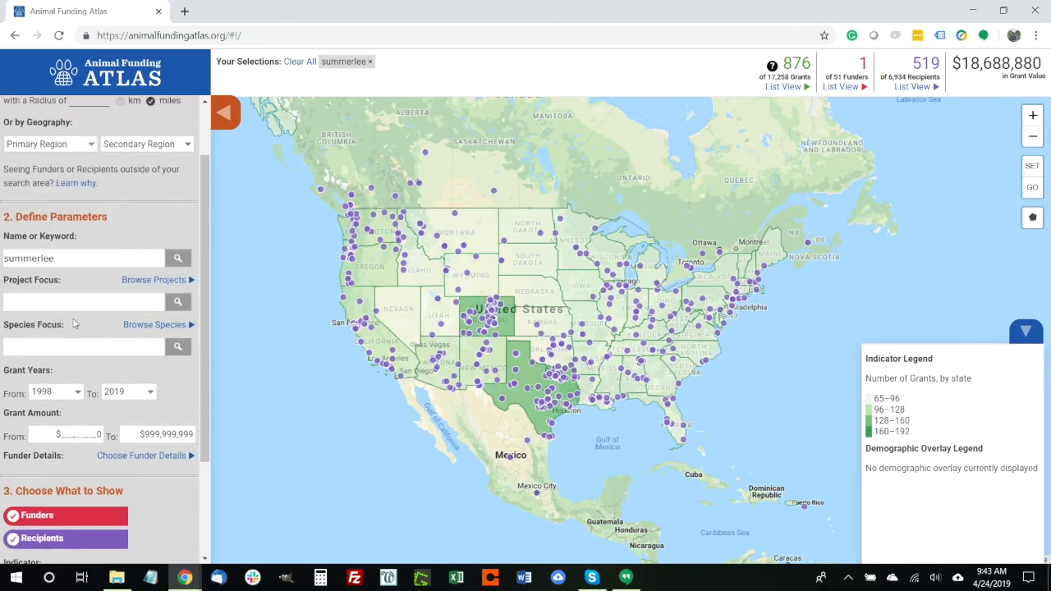
{"action": "double_click", "coordinate": [72, 257]}
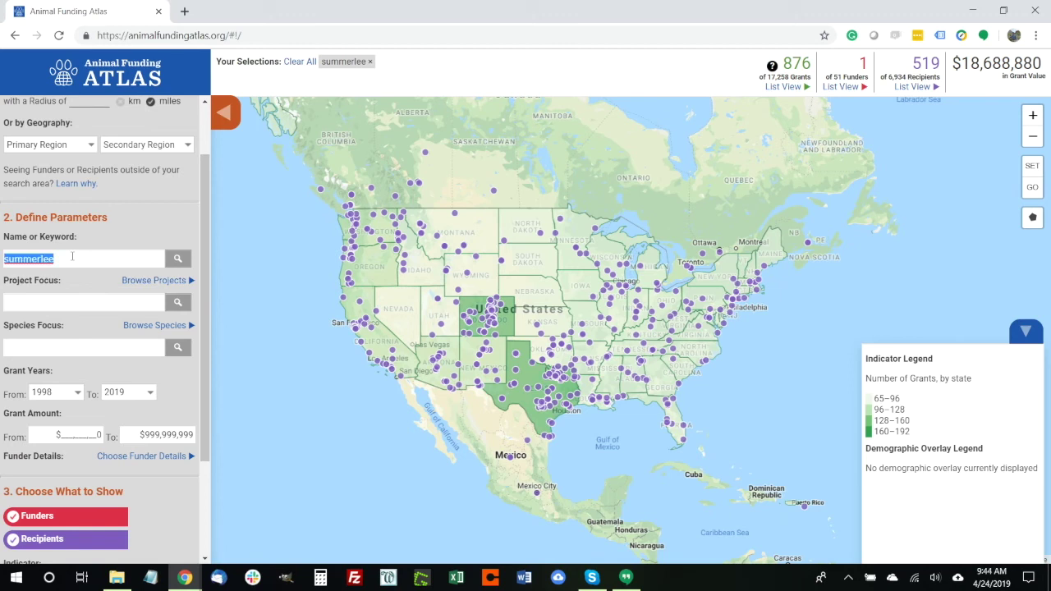
{"action": "type", "text": "rez"}
{"action": "key", "text": "Return"}
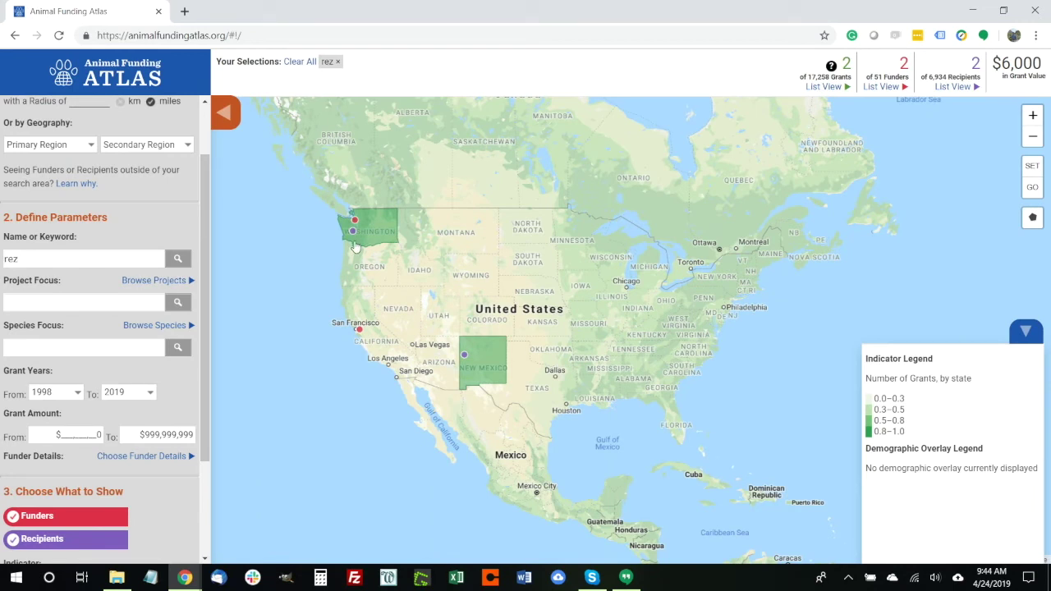
{"action": "left_click", "coordinate": [353, 233]}
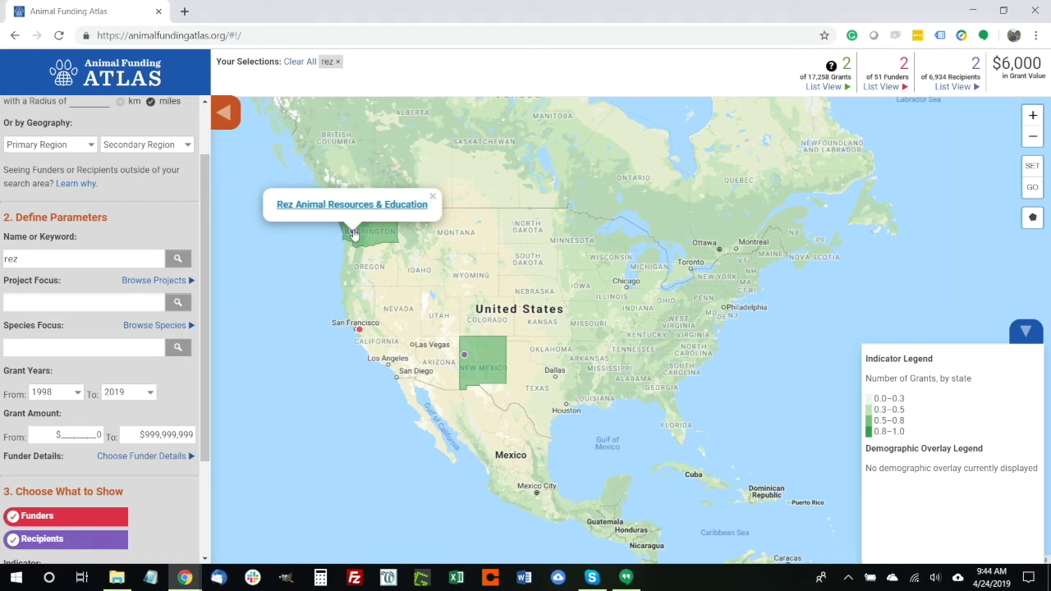
{"action": "left_click", "coordinate": [433, 197]}
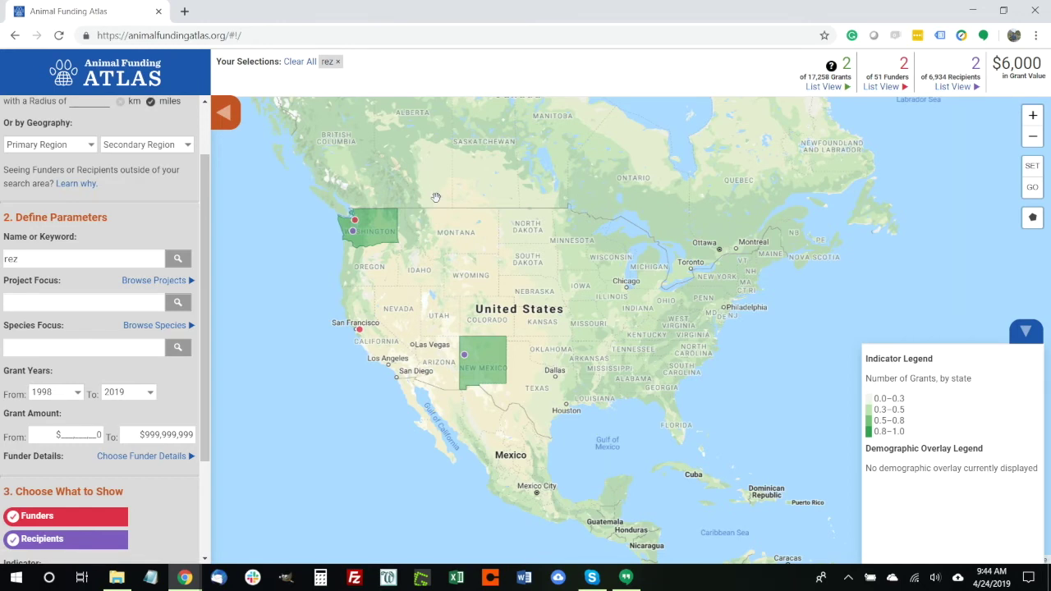
- Clear the "rez" keyword filter and browse the project focus areas, including the subcategories of Wildlife Protection
{"action": "left_click", "coordinate": [338, 62]}
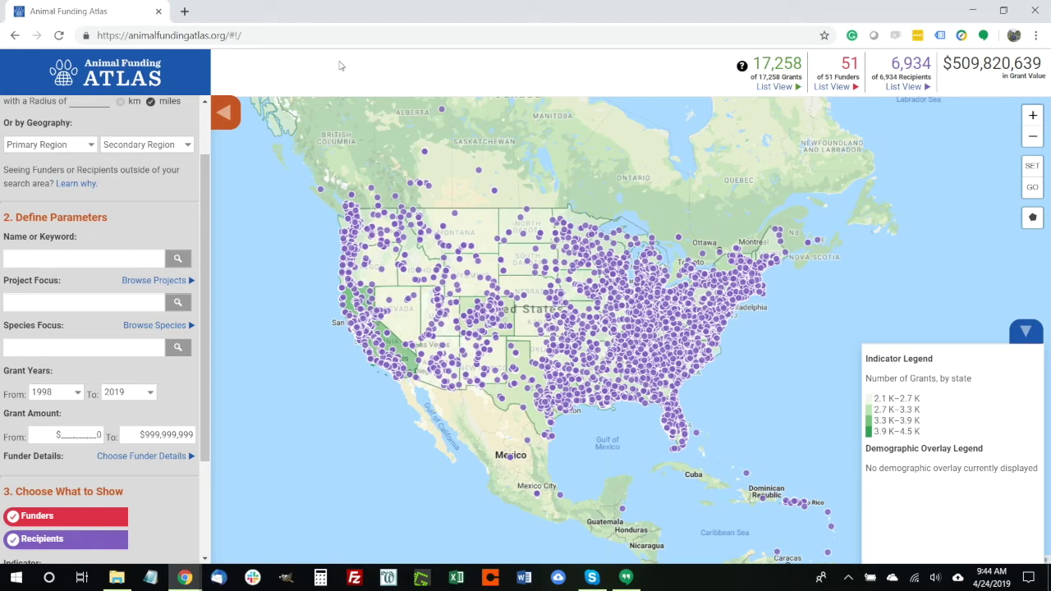
{"action": "left_click", "coordinate": [181, 283]}
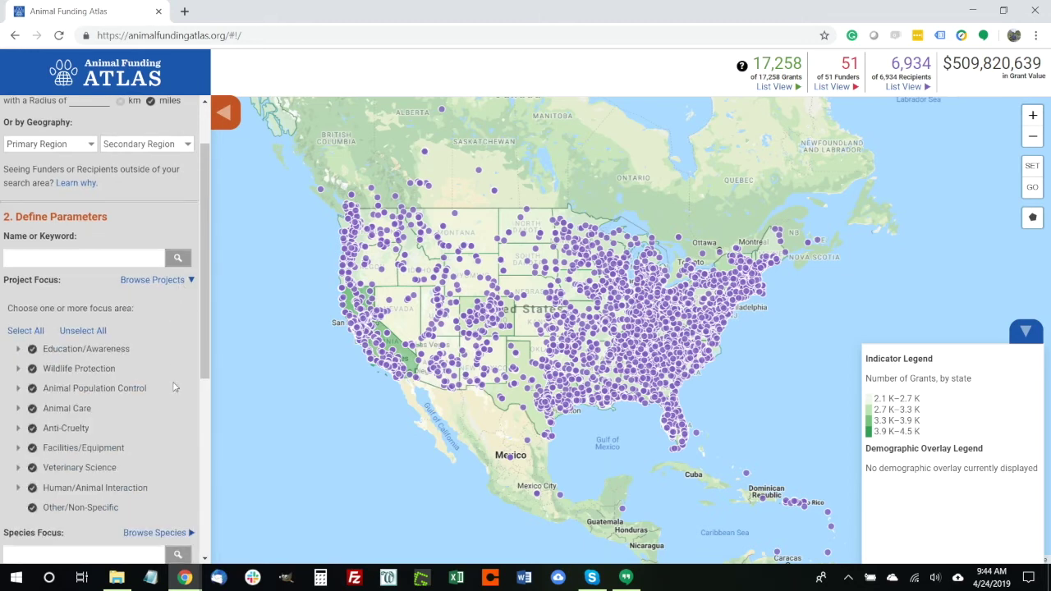
{"action": "scroll", "coordinate": [174, 388], "scroll_direction": "down", "scroll_amount": 2}
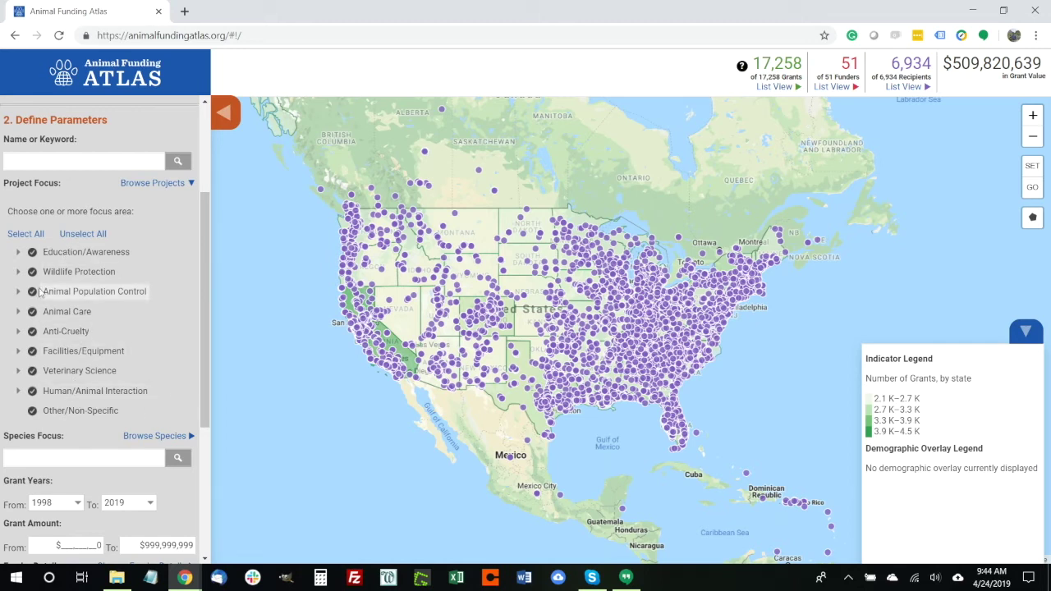
{"action": "left_click", "coordinate": [18, 272]}
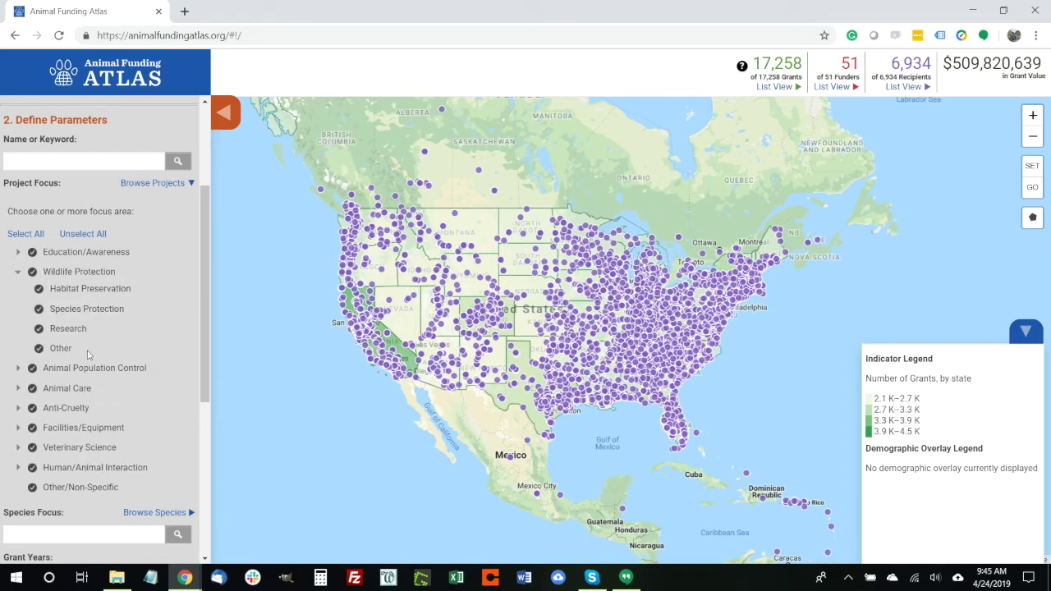
{"action": "left_click", "coordinate": [17, 272]}
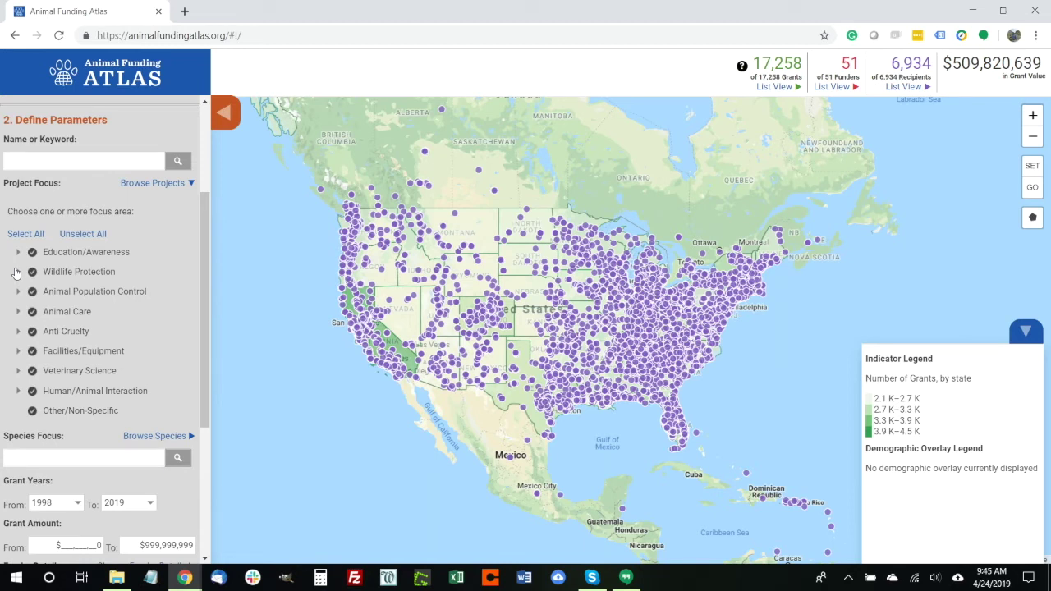
- Unselect all project focus areas, select them all again, and collapse the project list
{"action": "left_click", "coordinate": [89, 236]}
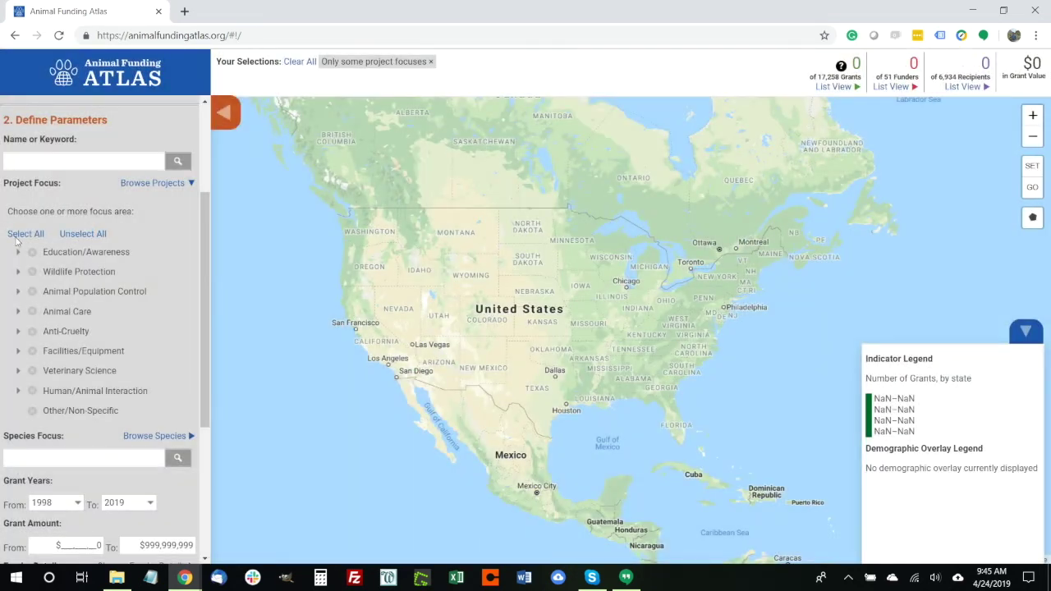
{"action": "left_click", "coordinate": [18, 234]}
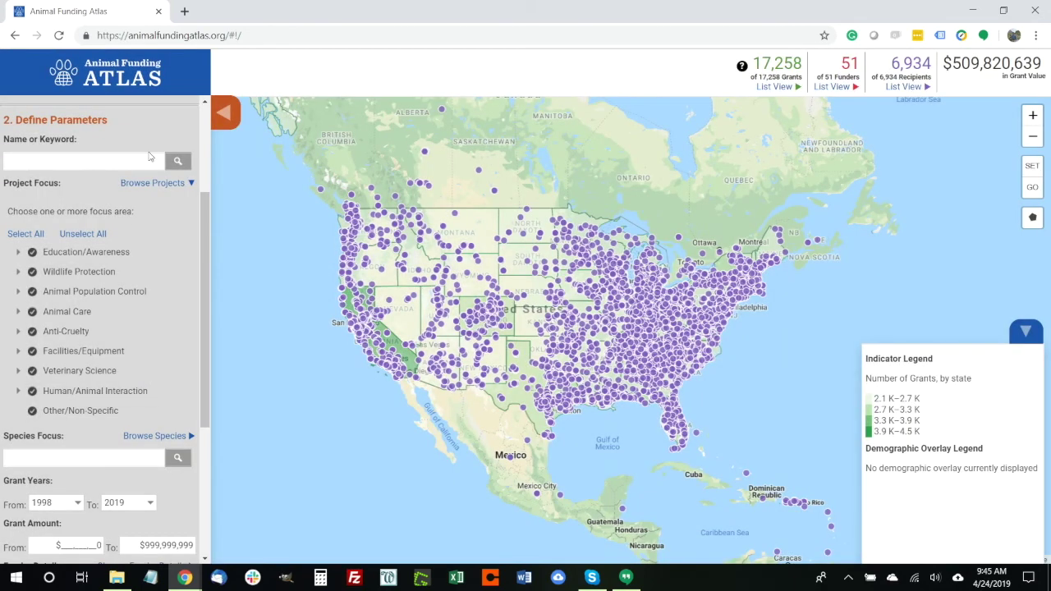
{"action": "left_click", "coordinate": [192, 183]}
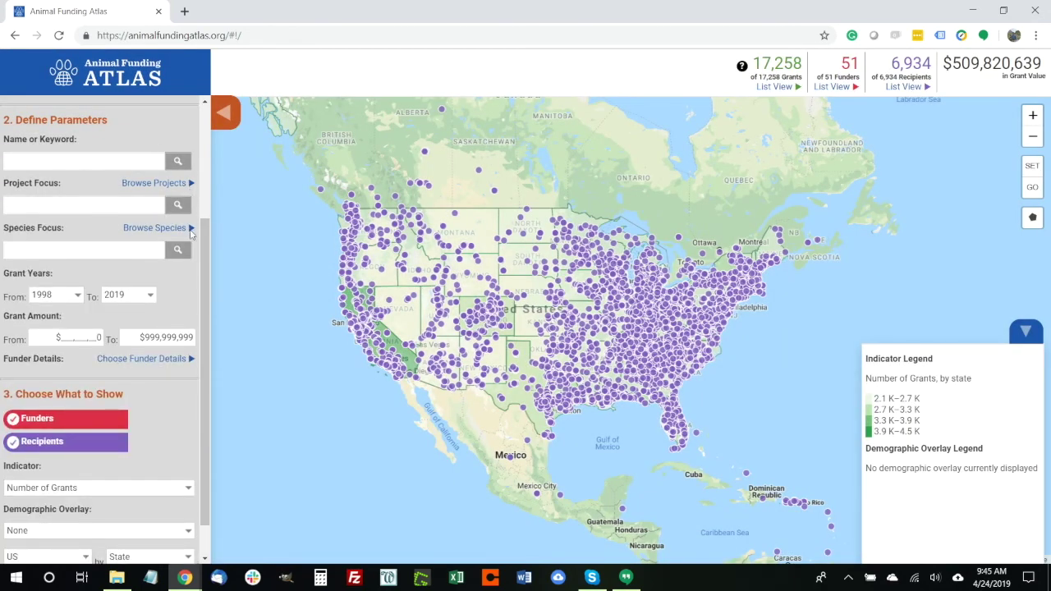
- Browse the species focus areas, examine the species listed under Animals Used in Science, and collapse the lists
{"action": "left_click", "coordinate": [191, 229]}
{"action": "scroll", "coordinate": [150, 368], "scroll_direction": "down", "scroll_amount": 1}
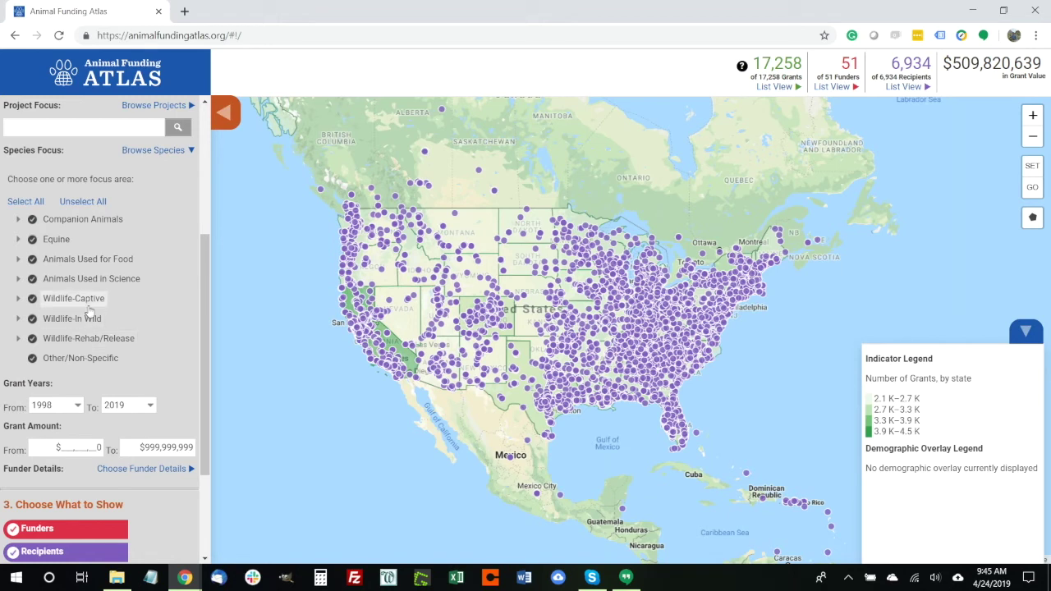
{"action": "left_click", "coordinate": [18, 280]}
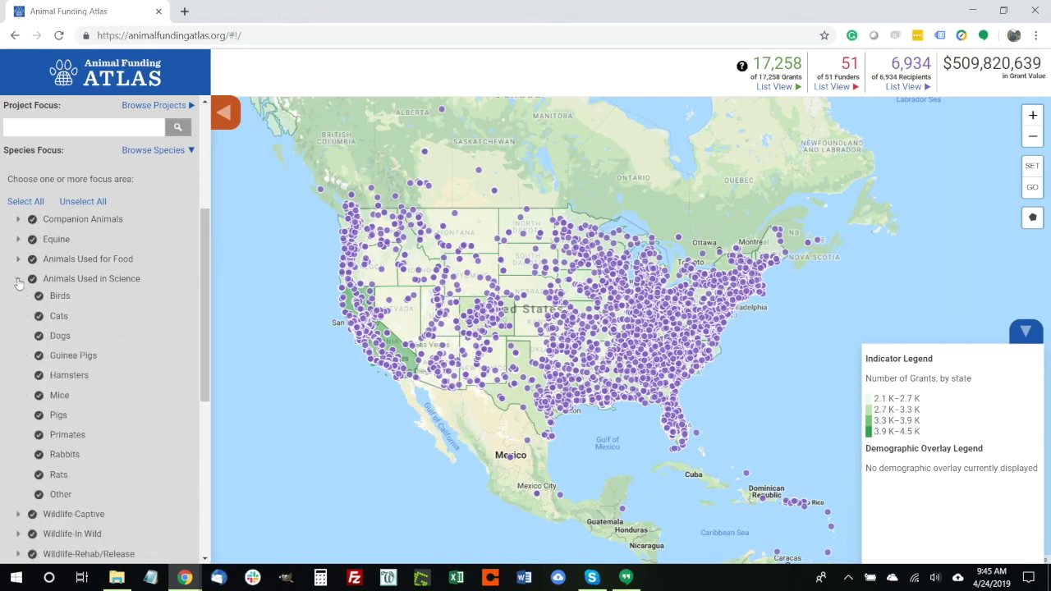
{"action": "scroll", "coordinate": [156, 348], "scroll_direction": "down", "scroll_amount": 3}
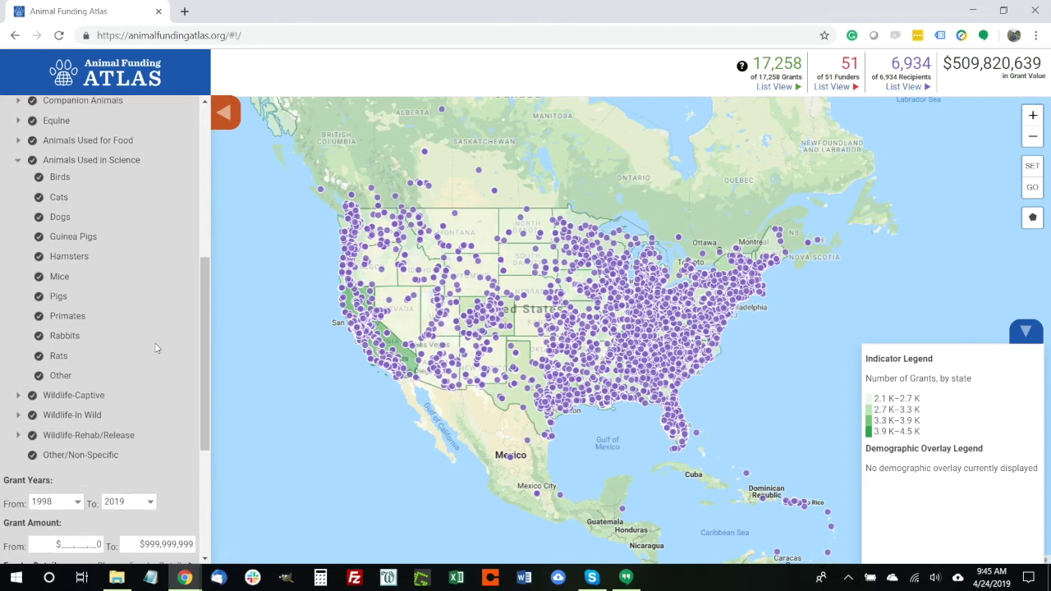
{"action": "scroll", "coordinate": [157, 348], "scroll_direction": "up", "scroll_amount": 3}
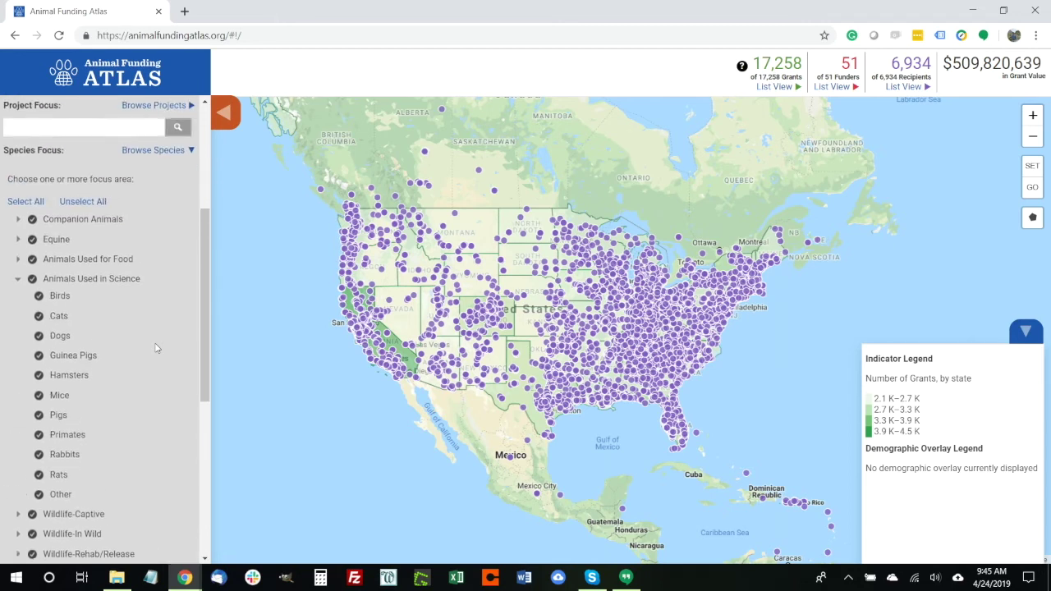
{"action": "left_click", "coordinate": [18, 282]}
{"action": "scroll", "coordinate": [18, 285], "scroll_direction": "up", "scroll_amount": 3}
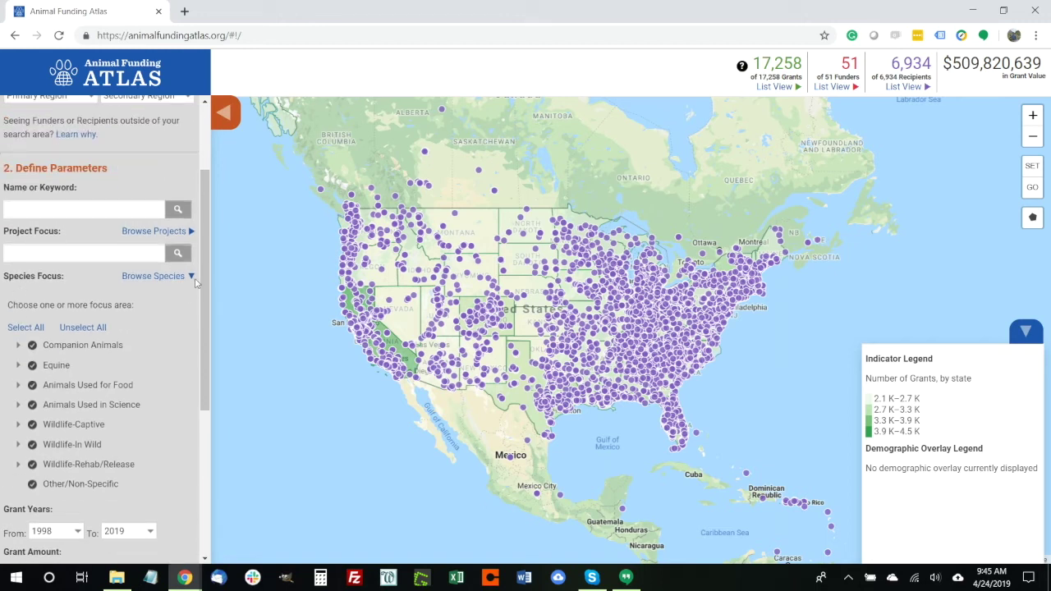
{"action": "left_click", "coordinate": [191, 277]}
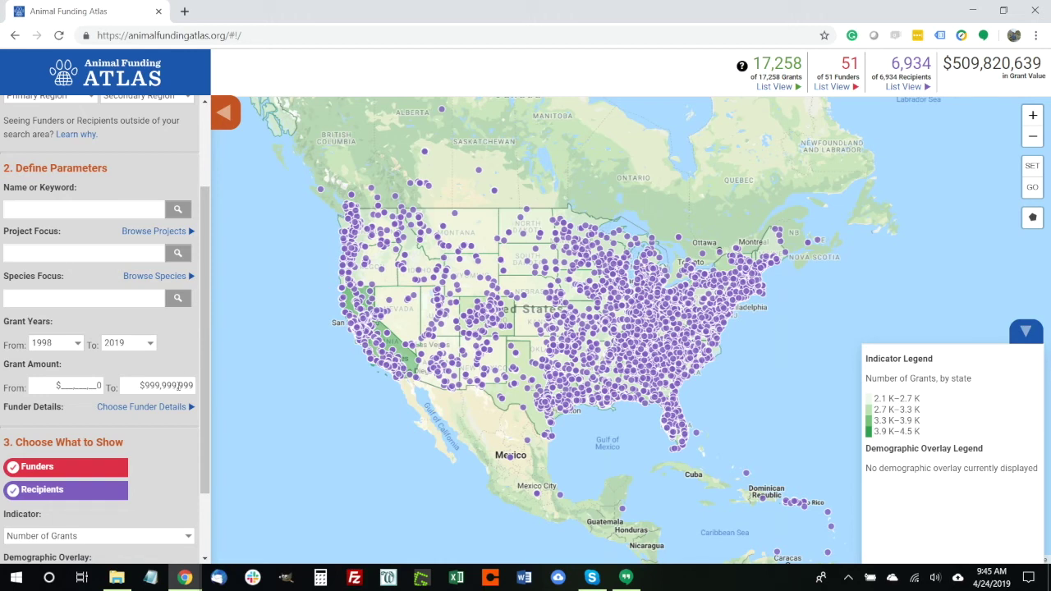
- Examine the funder detail filters, including the funder categories and total giving range, and collapse them
{"action": "scroll", "coordinate": [163, 355], "scroll_direction": "down", "scroll_amount": 2}
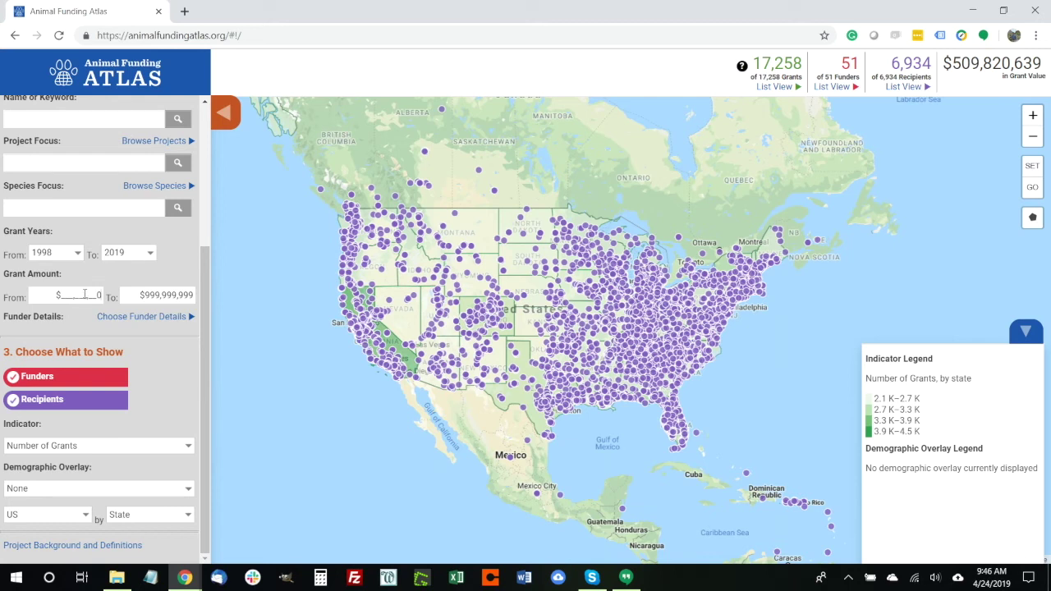
{"action": "left_click", "coordinate": [138, 319]}
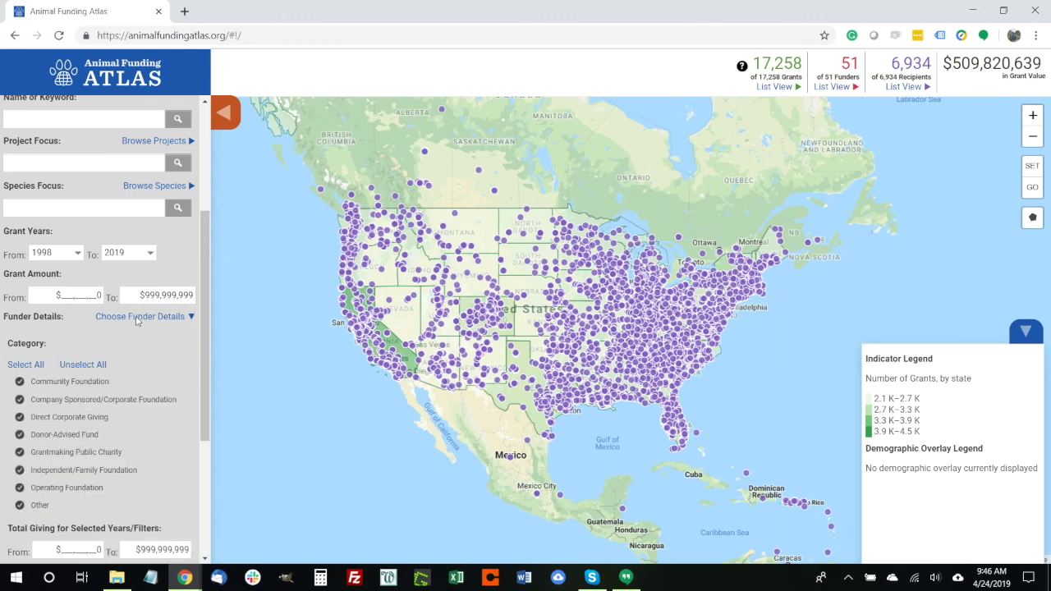
{"action": "scroll", "coordinate": [138, 320], "scroll_direction": "down", "scroll_amount": 3}
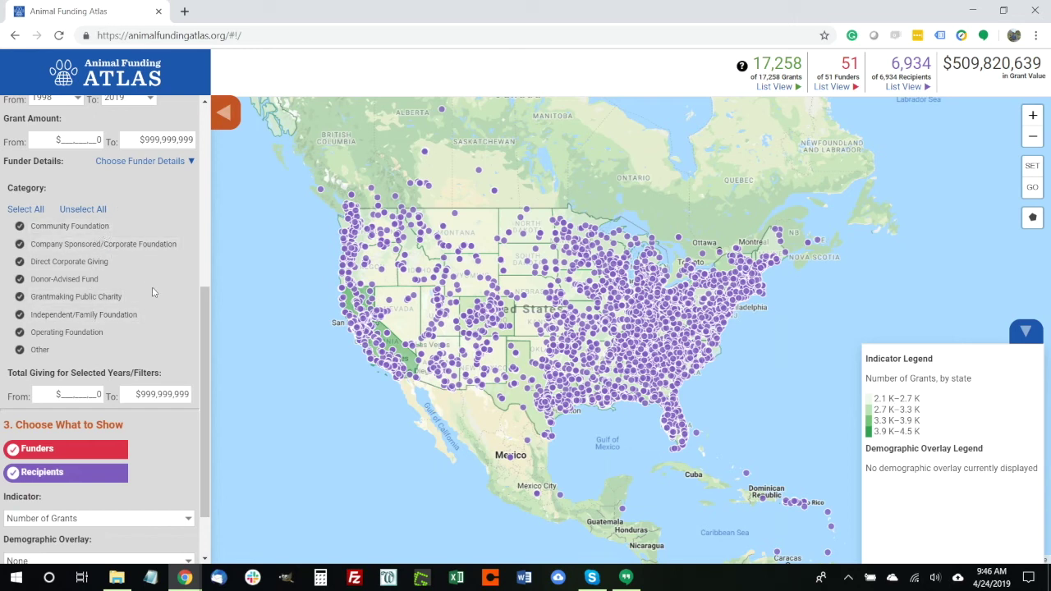
{"action": "scroll", "coordinate": [152, 293], "scroll_direction": "down", "scroll_amount": 1}
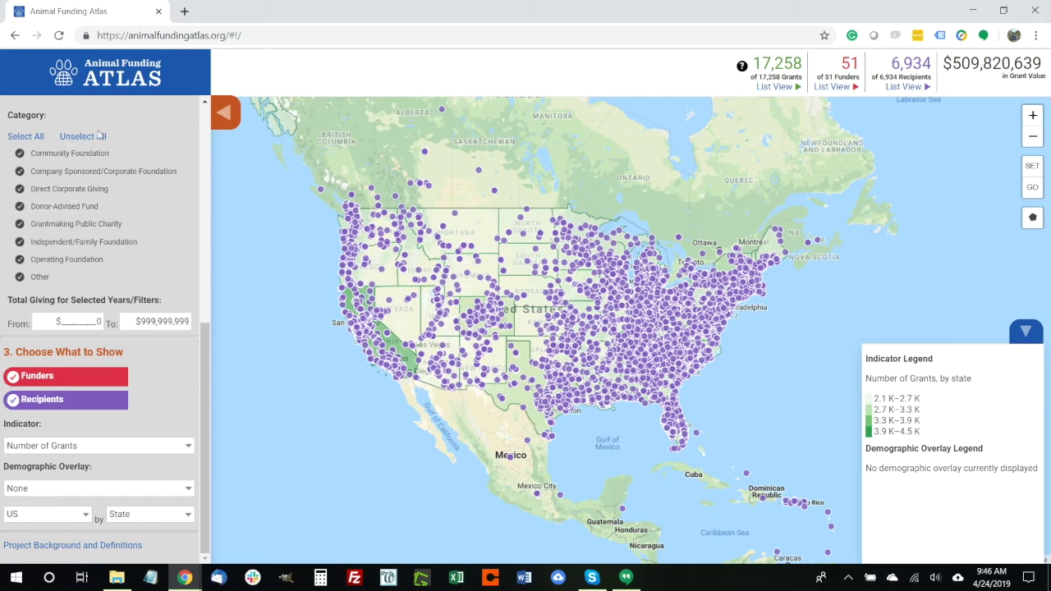
{"action": "scroll", "coordinate": [132, 158], "scroll_direction": "up", "scroll_amount": 3}
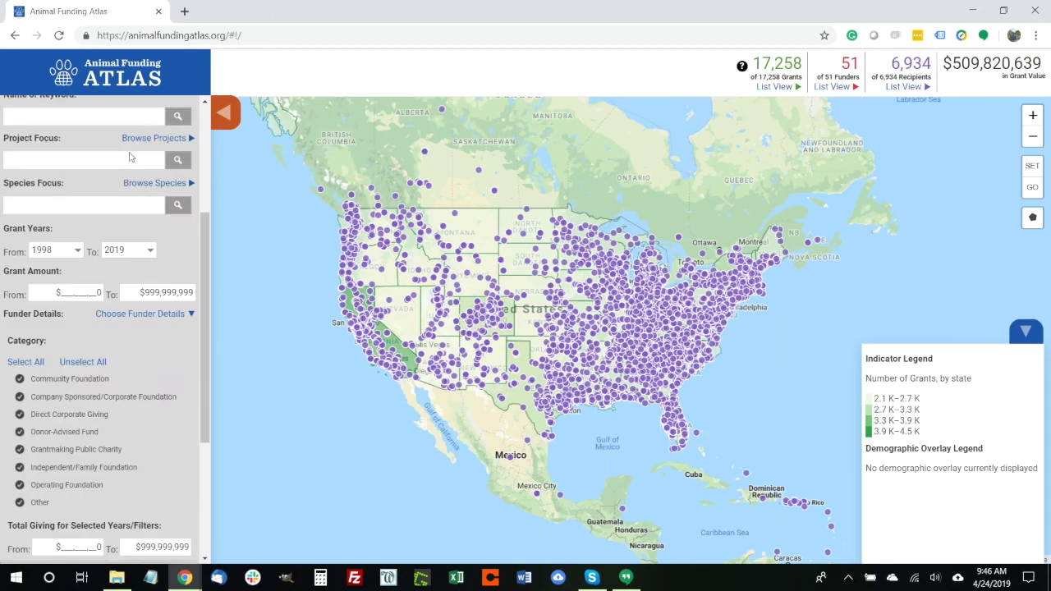
{"action": "left_click", "coordinate": [187, 315]}
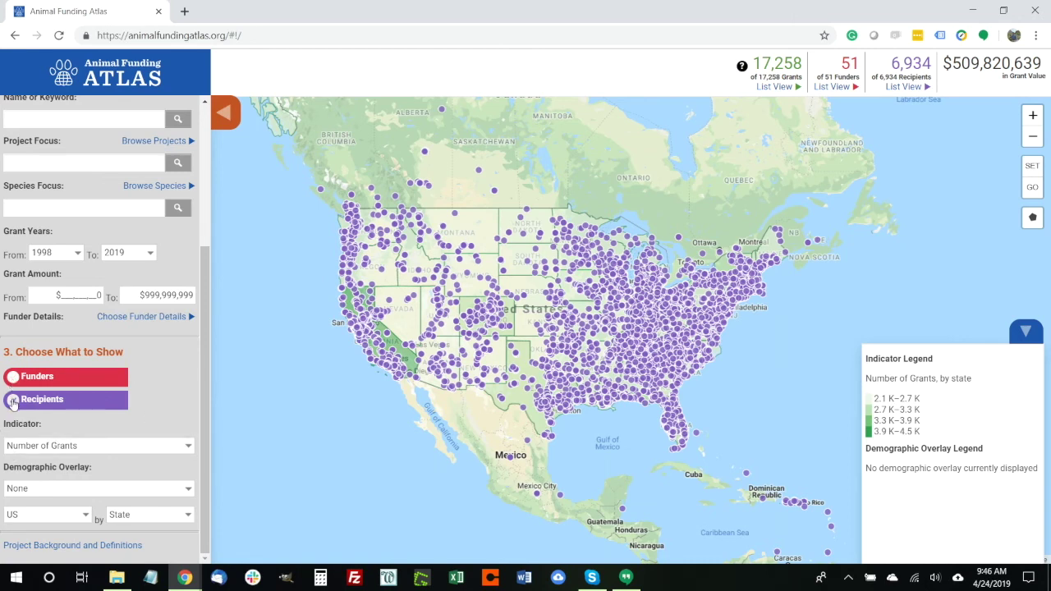
- Hide the funders and recipients on the map and set the indicator to Total Received by Recipients
{"action": "left_click", "coordinate": [12, 402]}
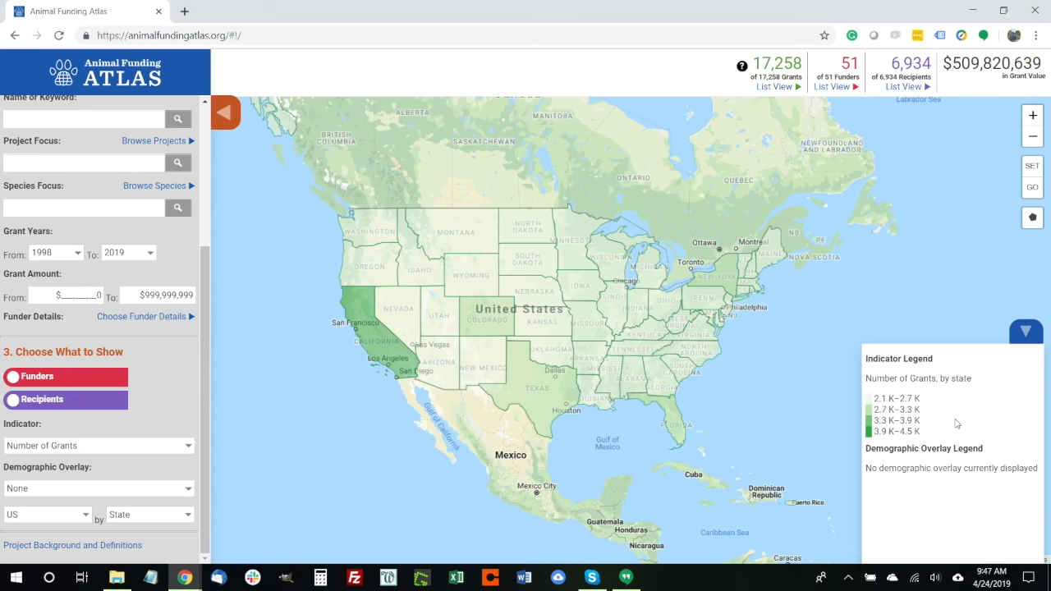
{"action": "left_click", "coordinate": [120, 452]}
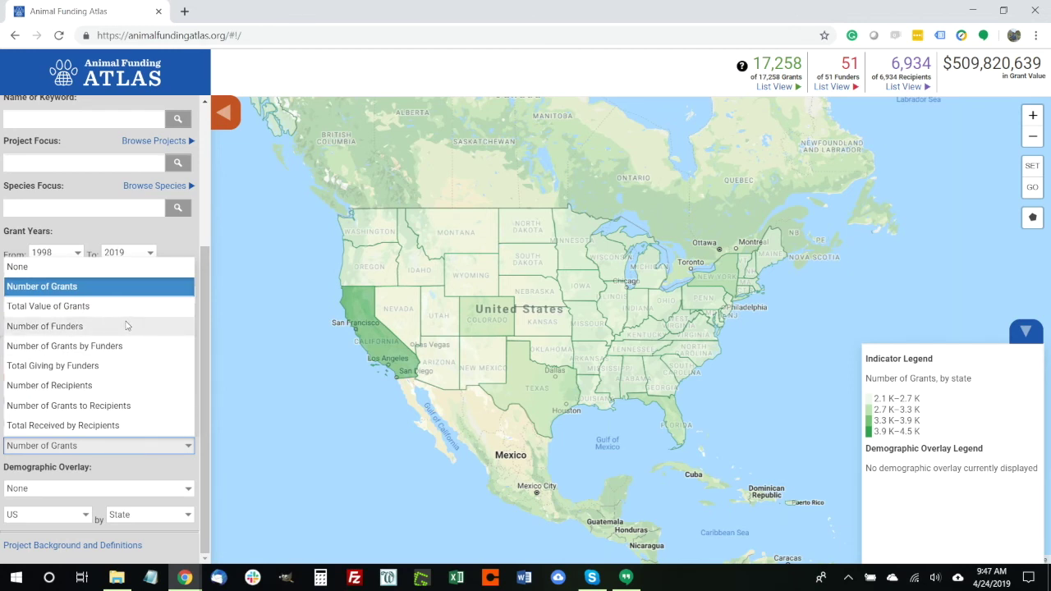
{"action": "left_click", "coordinate": [136, 425]}
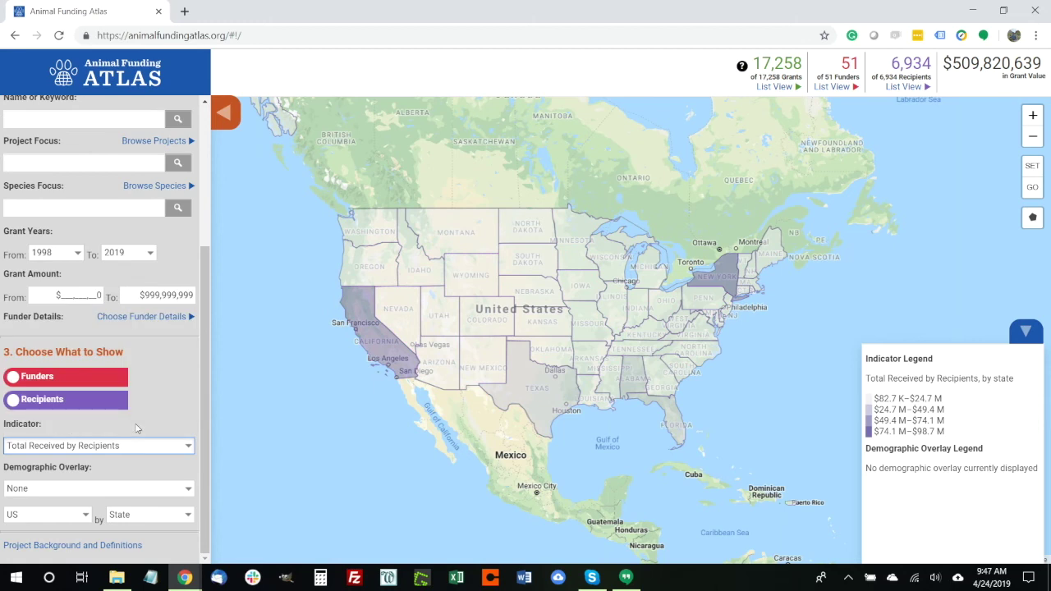
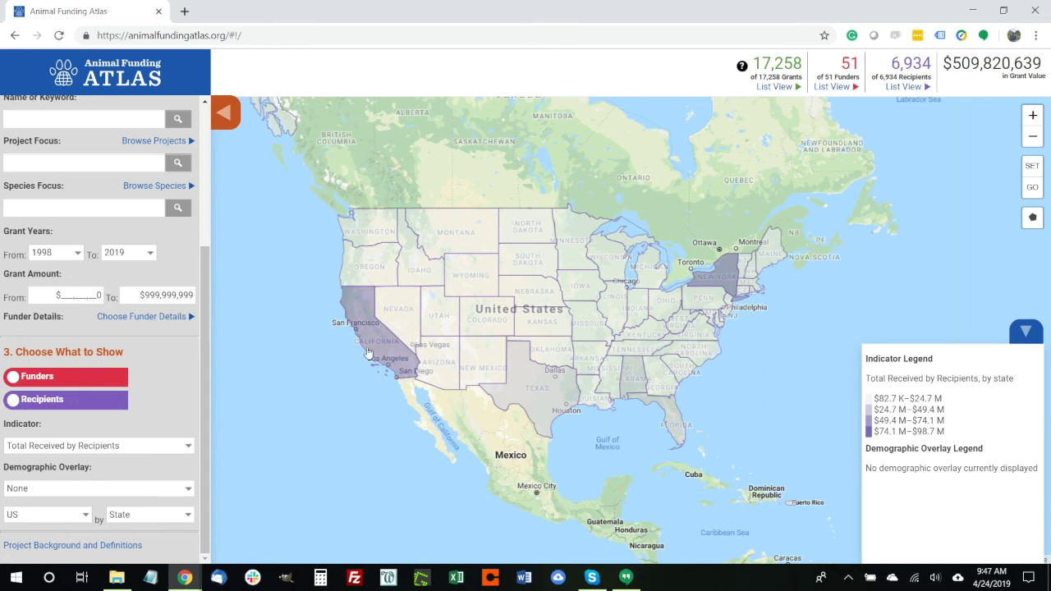
- Inspect the total amount received by recipients located in California on the map
{"action": "scroll", "coordinate": [332, 358], "scroll_direction": "up", "scroll_amount": 1}
{"action": "left_click", "coordinate": [404, 327]}
{"action": "scroll", "coordinate": [409, 326], "scroll_direction": "up", "scroll_amount": 1}
{"action": "scroll", "coordinate": [423, 326], "scroll_direction": "up", "scroll_amount": 1}
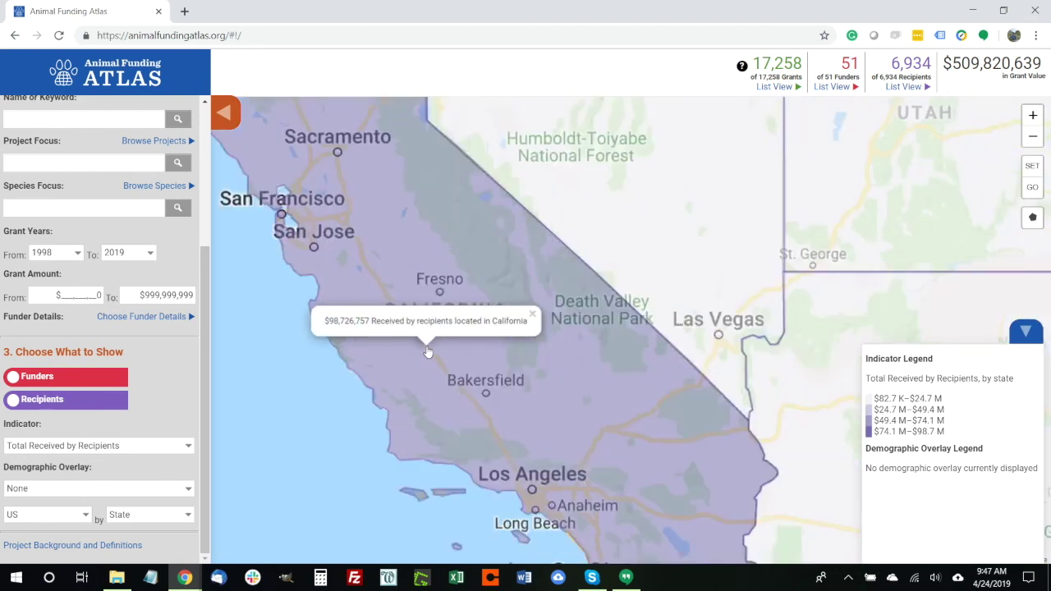
- Add the "% Below poverty line" demographic overlay to the map
{"action": "left_click", "coordinate": [78, 491]}
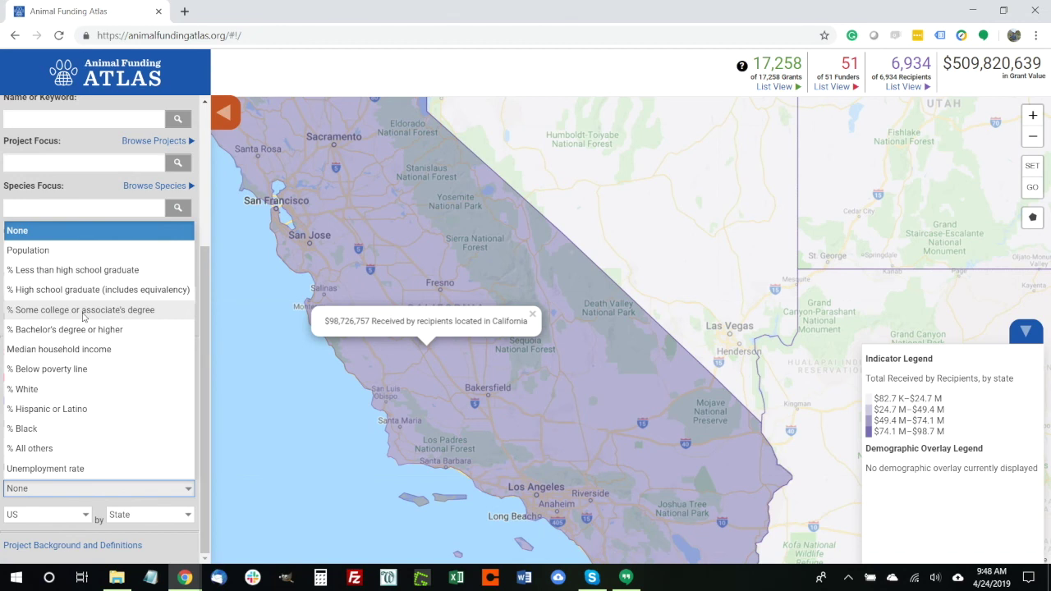
{"action": "left_click", "coordinate": [94, 372]}
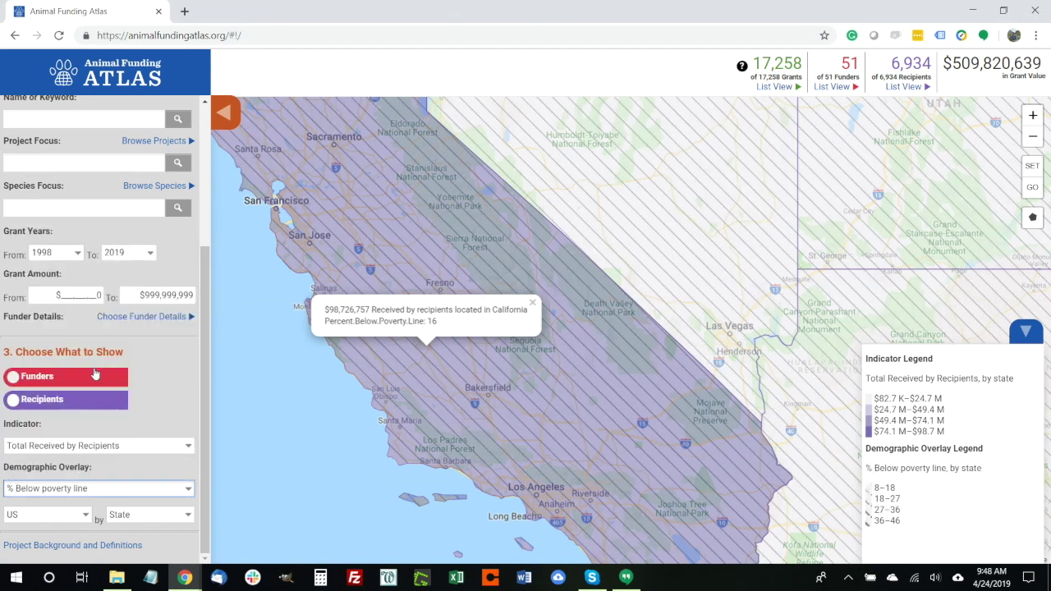
{"action": "left_click", "coordinate": [191, 352]}
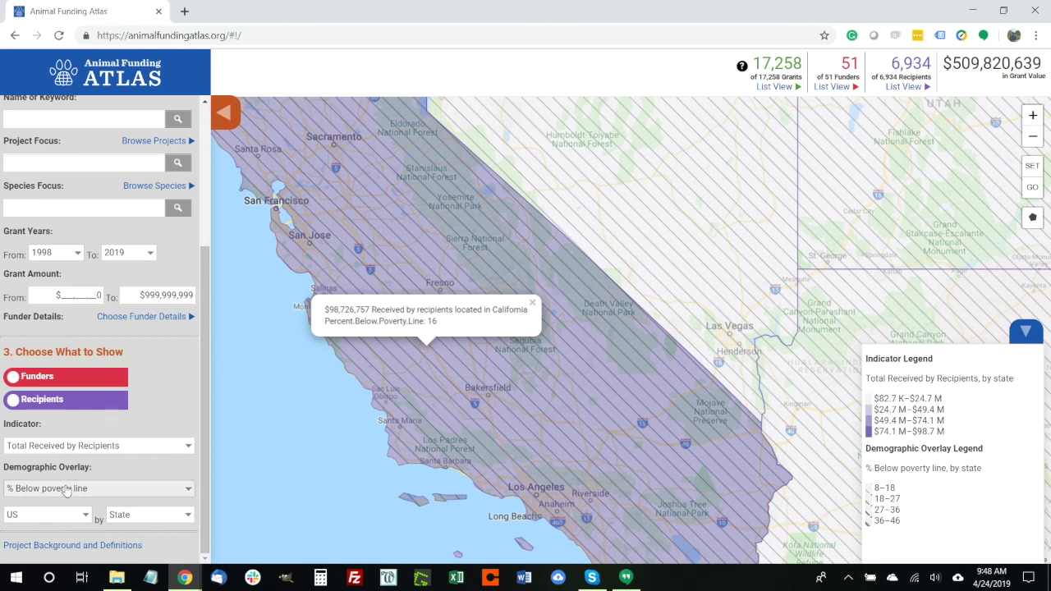
- Break the US map data down by county instead of by state and examine California's counties up close
{"action": "left_click", "coordinate": [1034, 136]}
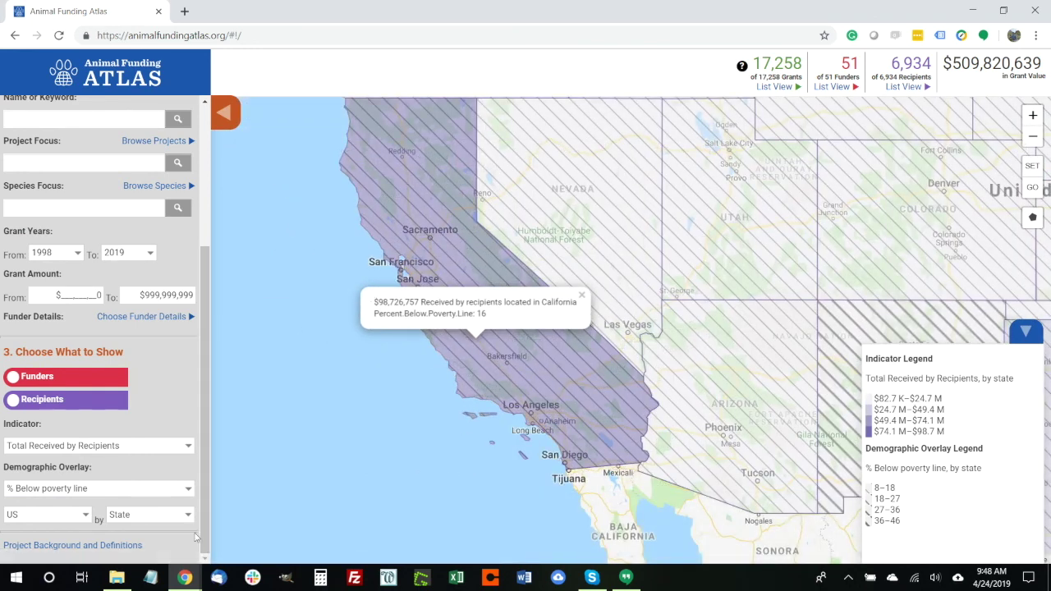
{"action": "left_click", "coordinate": [152, 518]}
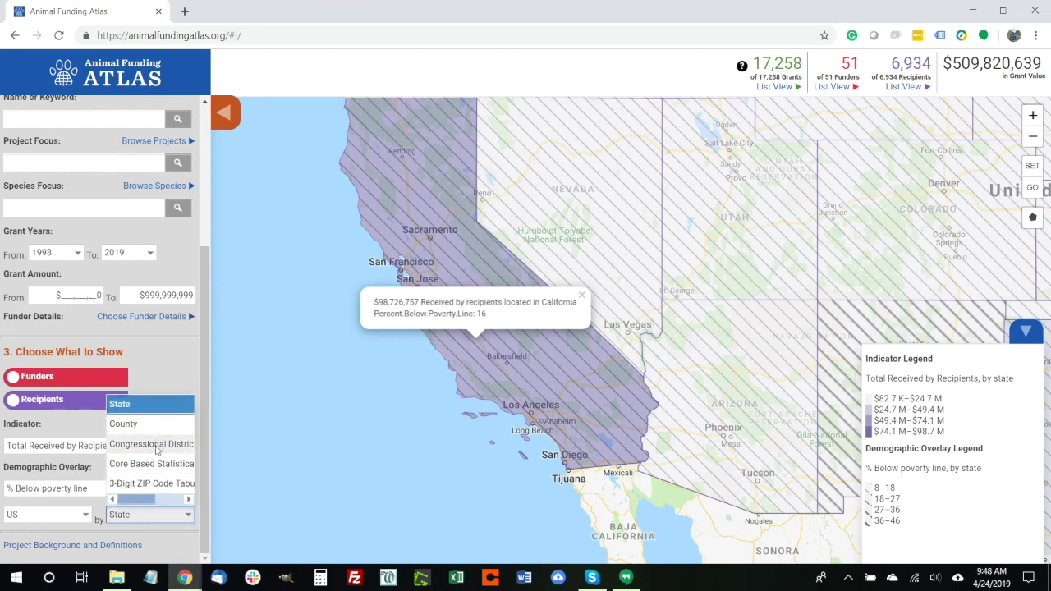
{"action": "left_click", "coordinate": [159, 425]}
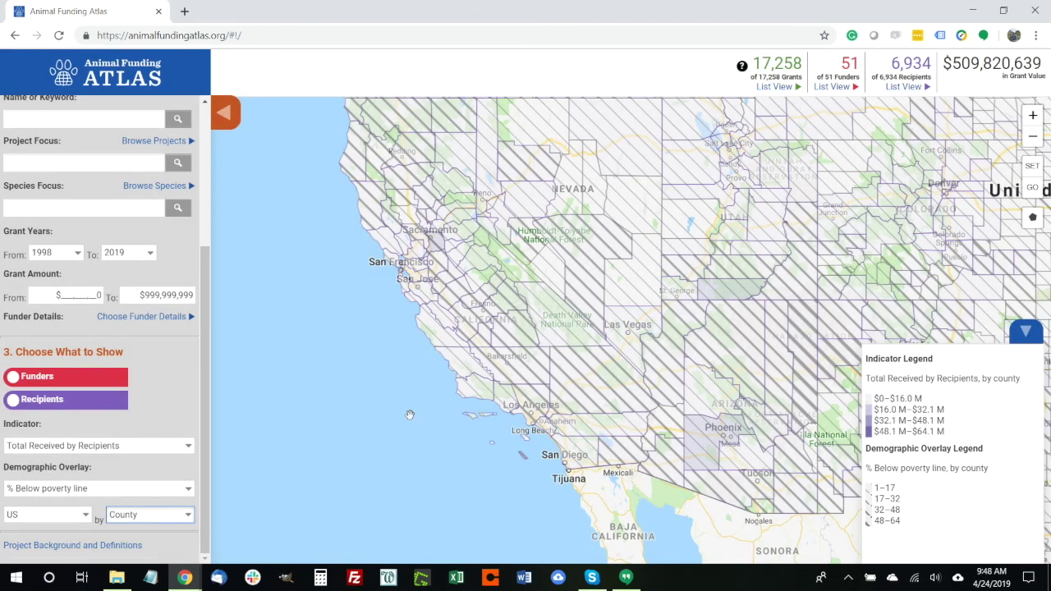
{"action": "left_click", "coordinate": [400, 362]}
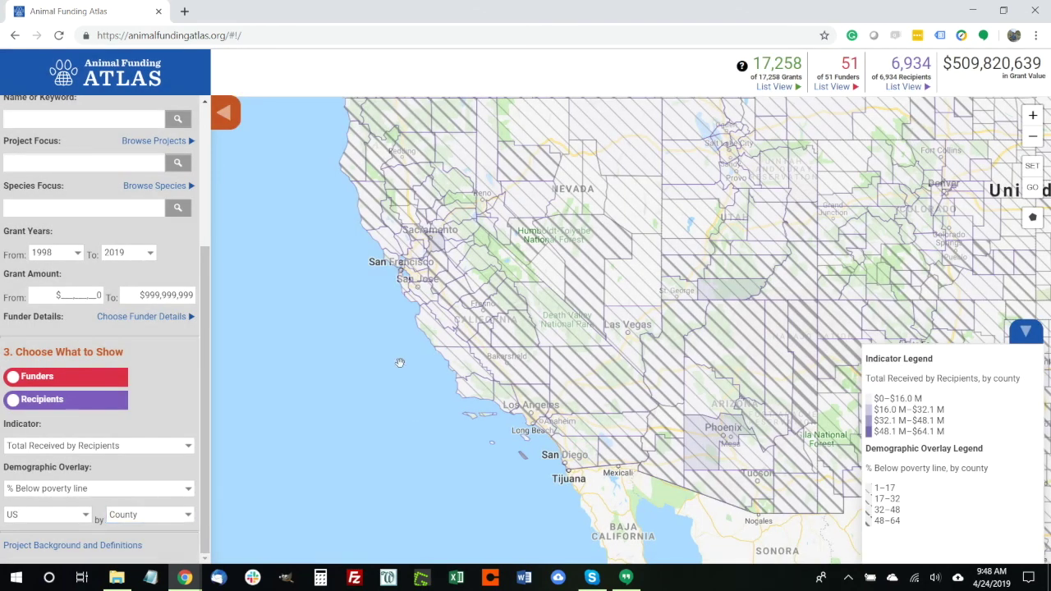
{"action": "scroll", "coordinate": [400, 363], "scroll_direction": "up", "scroll_amount": 2}
{"action": "left_click_drag", "start_coordinate": [398, 357], "coordinate": [319, 395]}
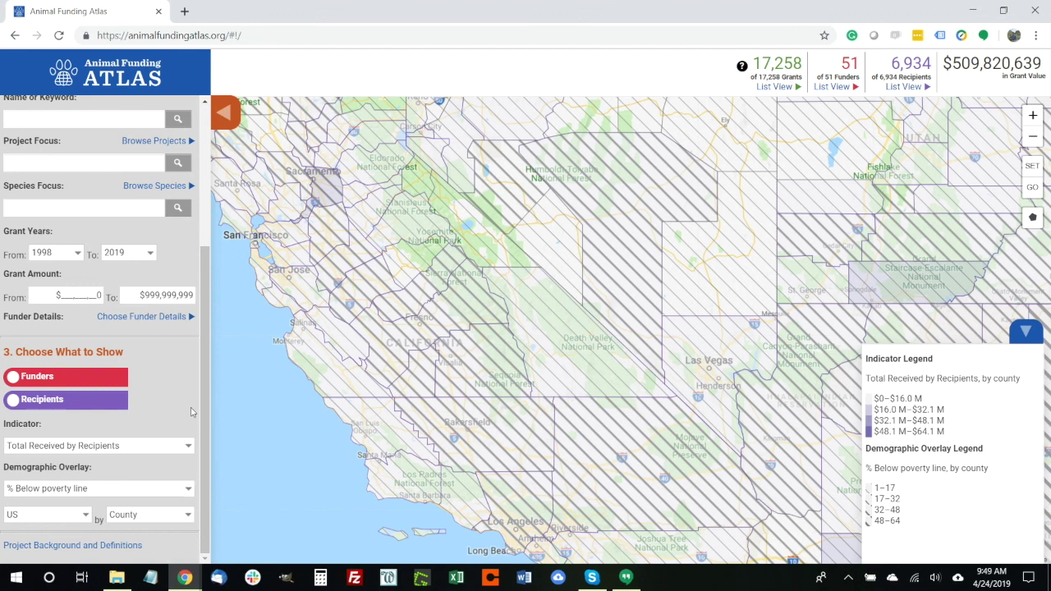
- Read through the project background and the species and project category definitions, and close them
{"action": "left_click", "coordinate": [94, 549]}
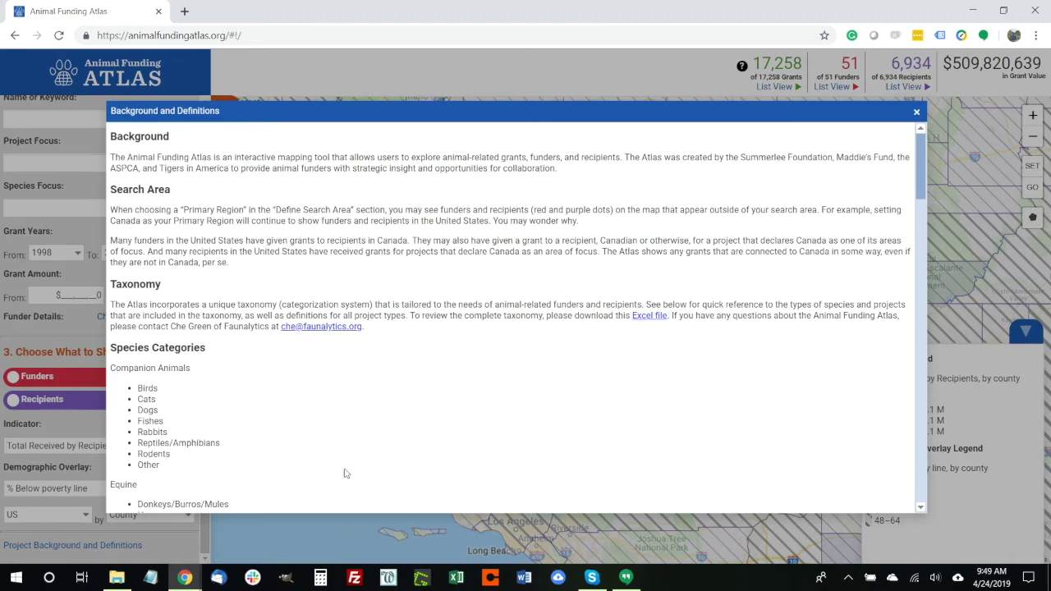
{"action": "scroll", "coordinate": [458, 487], "scroll_direction": "down", "scroll_amount": 20}
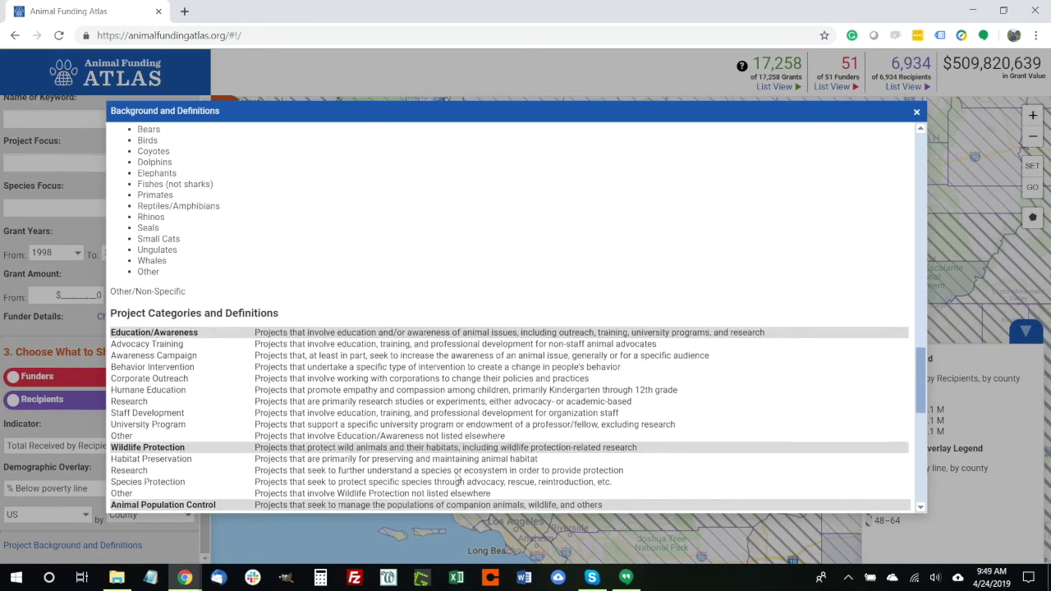
{"action": "scroll", "coordinate": [459, 476], "scroll_direction": "up", "scroll_amount": 20}
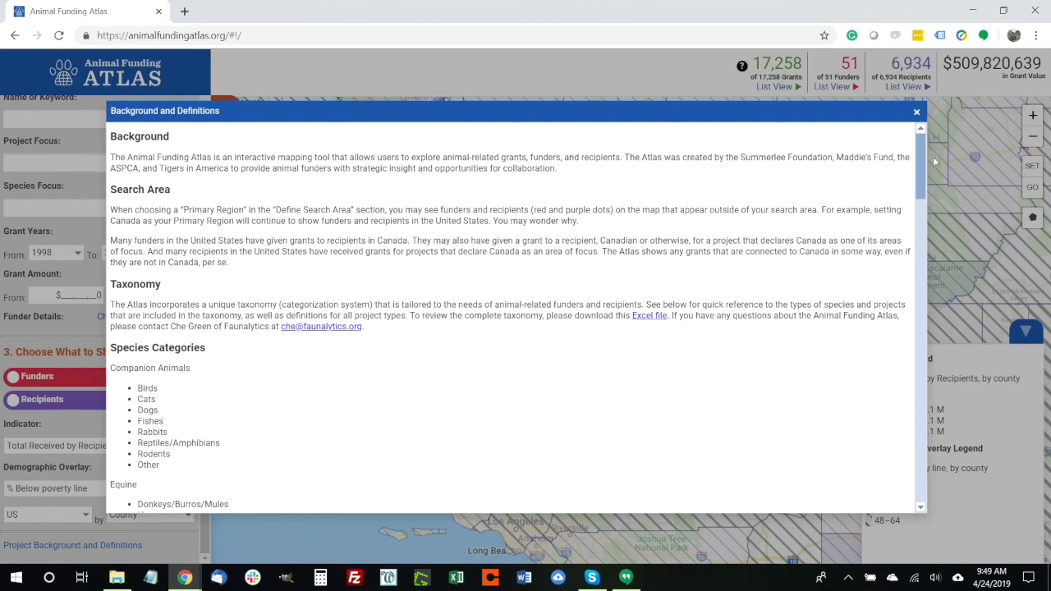
{"action": "left_click", "coordinate": [918, 114]}
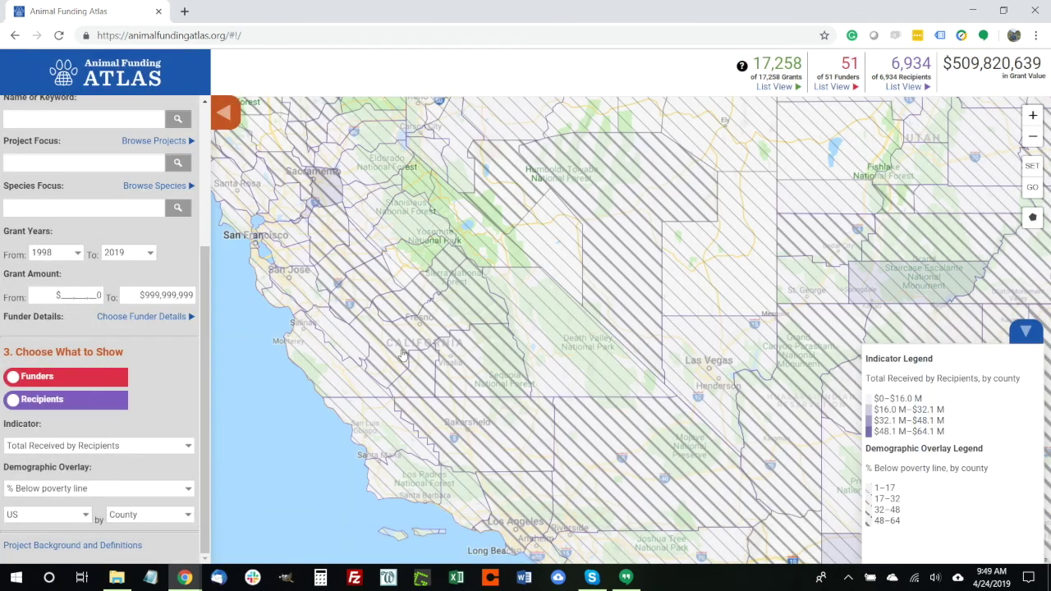
- Zoom the map out to view the county data for the whole United States
{"action": "left_click", "coordinate": [1034, 140]}
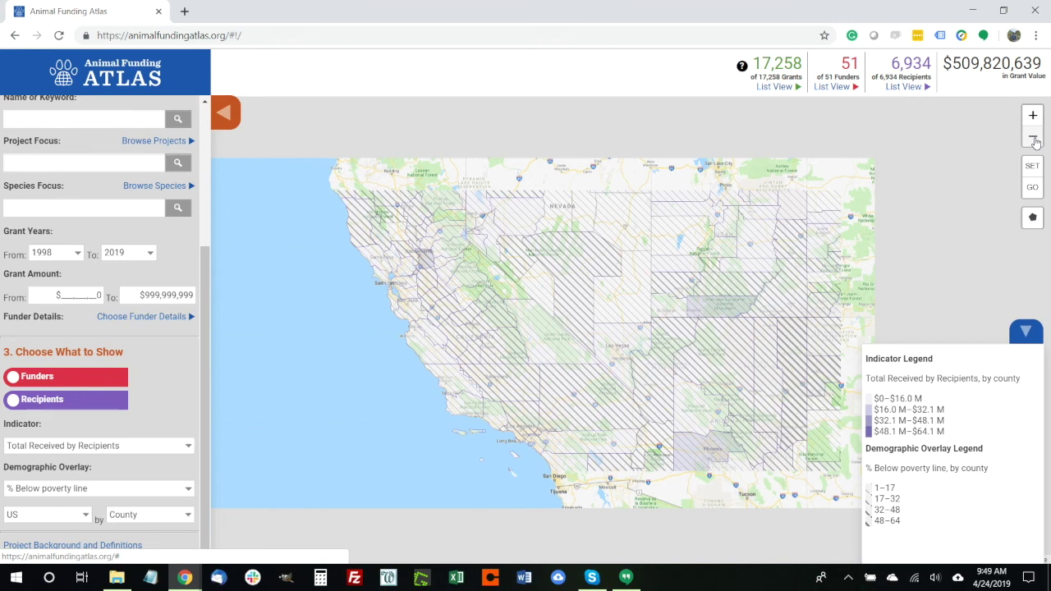
{"action": "left_click", "coordinate": [1034, 140]}
{"action": "left_click", "coordinate": [1034, 139]}
{"action": "left_click", "coordinate": [1034, 139]}
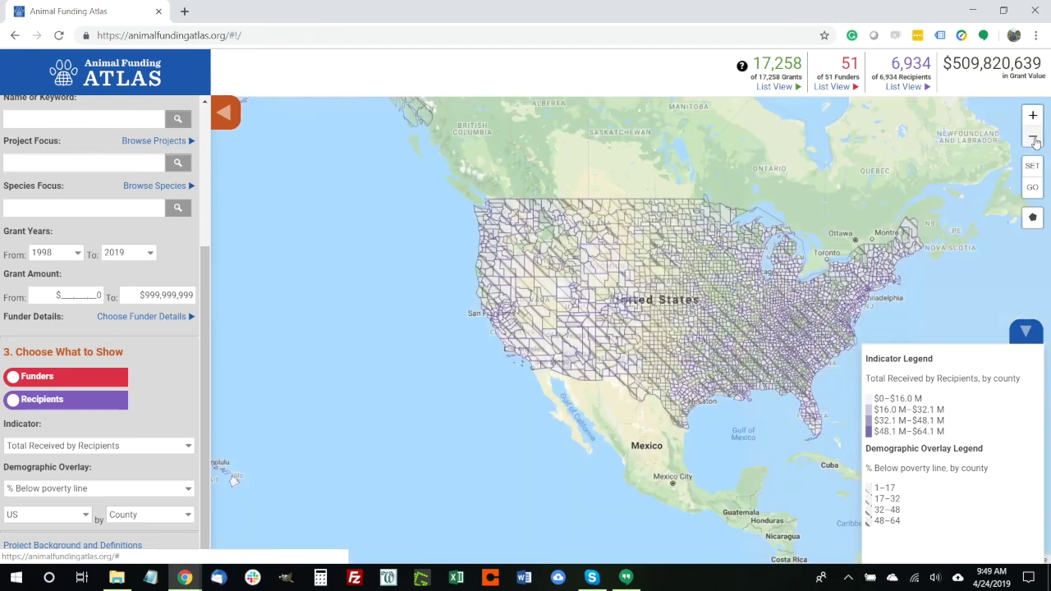